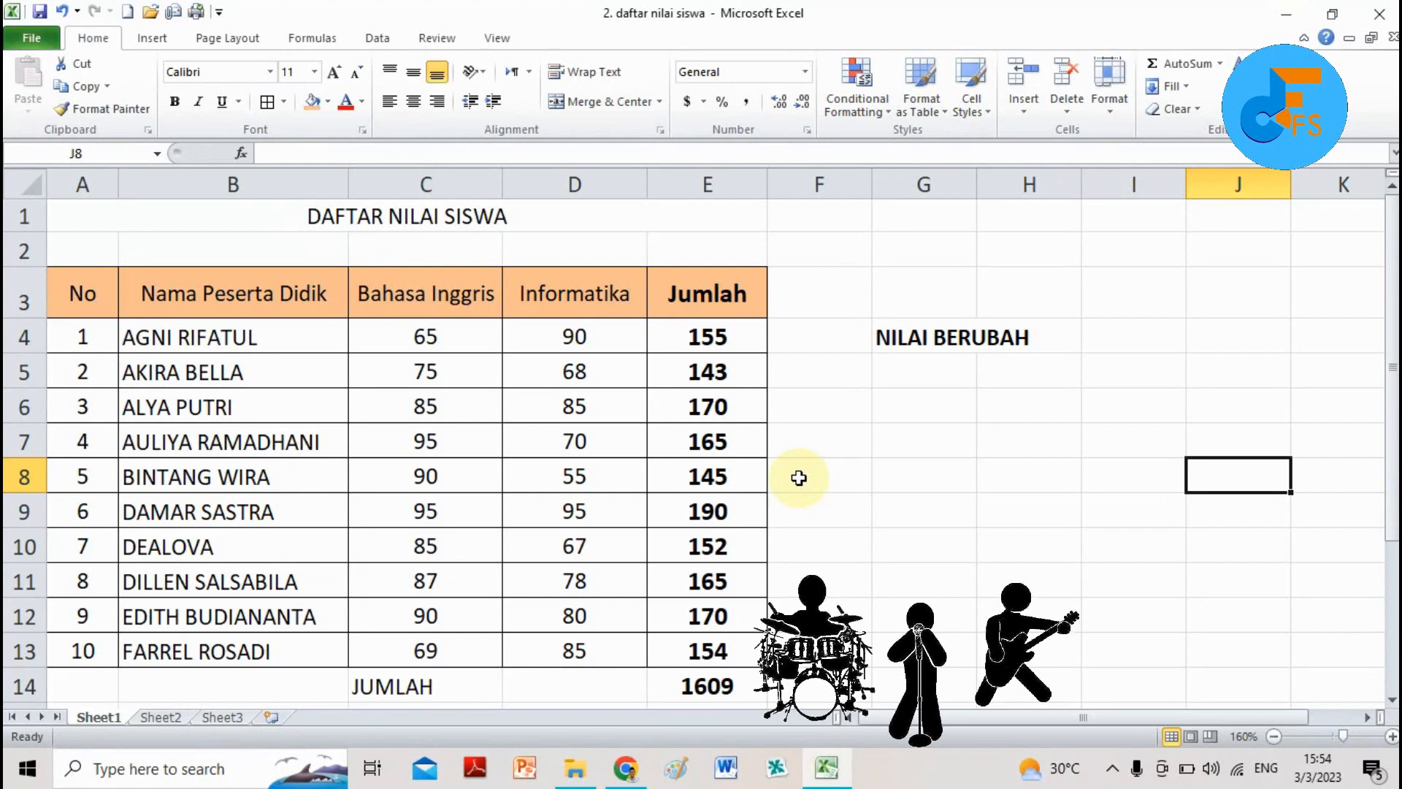
- Clear the Jumlah totals in E5:E13, keeping only the first student's total in E4
{"action": "left_click", "coordinate": [898, 481]}
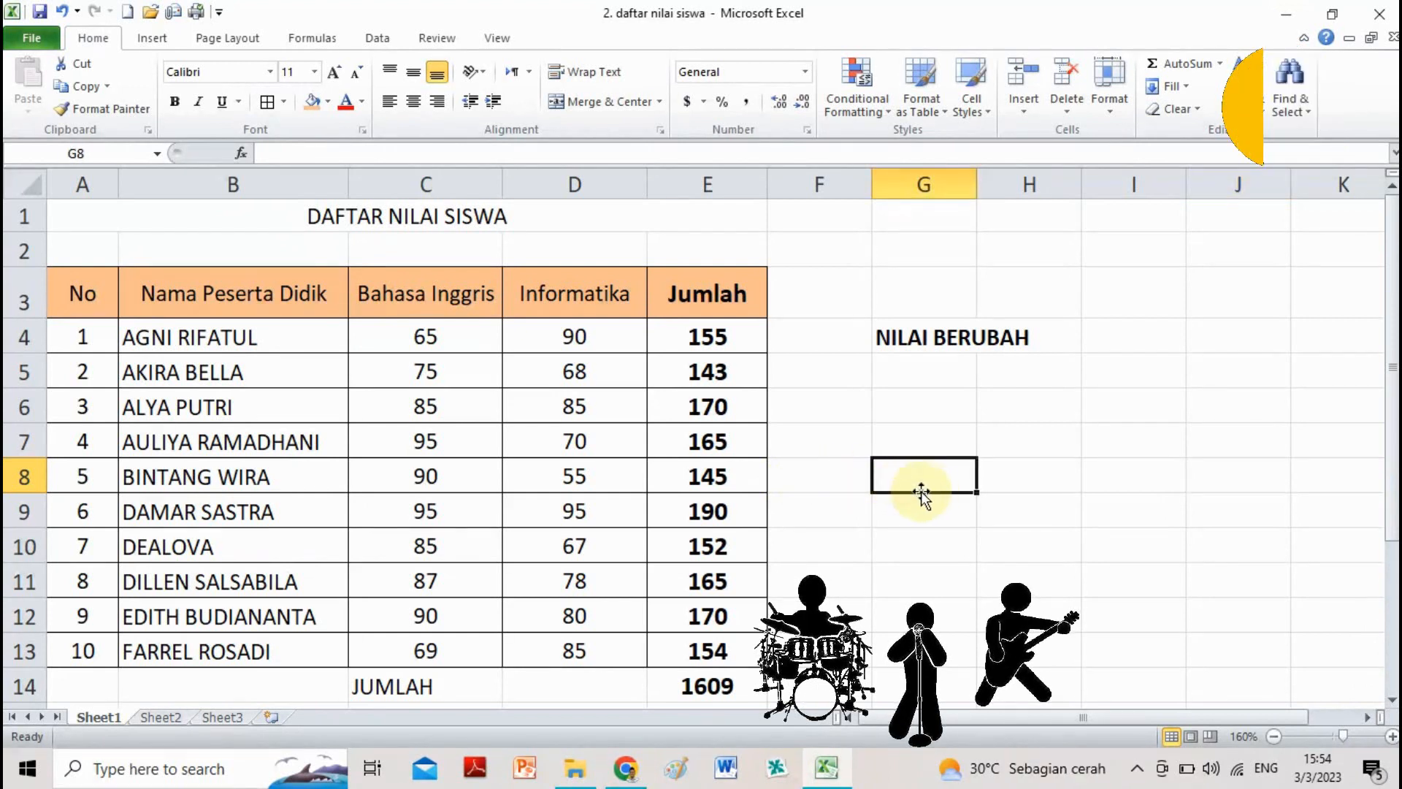
{"action": "left_click", "coordinate": [949, 431]}
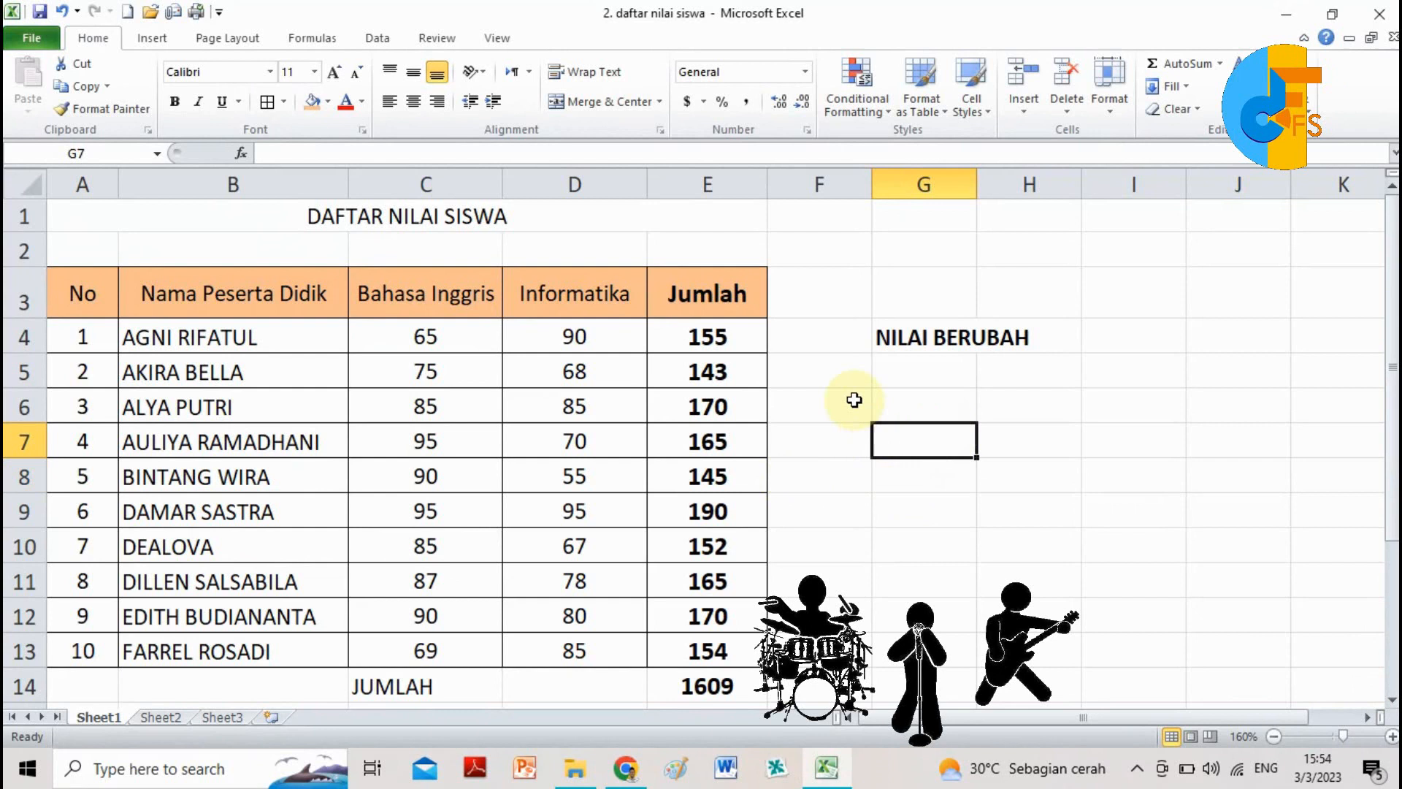
{"action": "left_click_drag", "start_coordinate": [756, 372], "coordinate": [713, 650]}
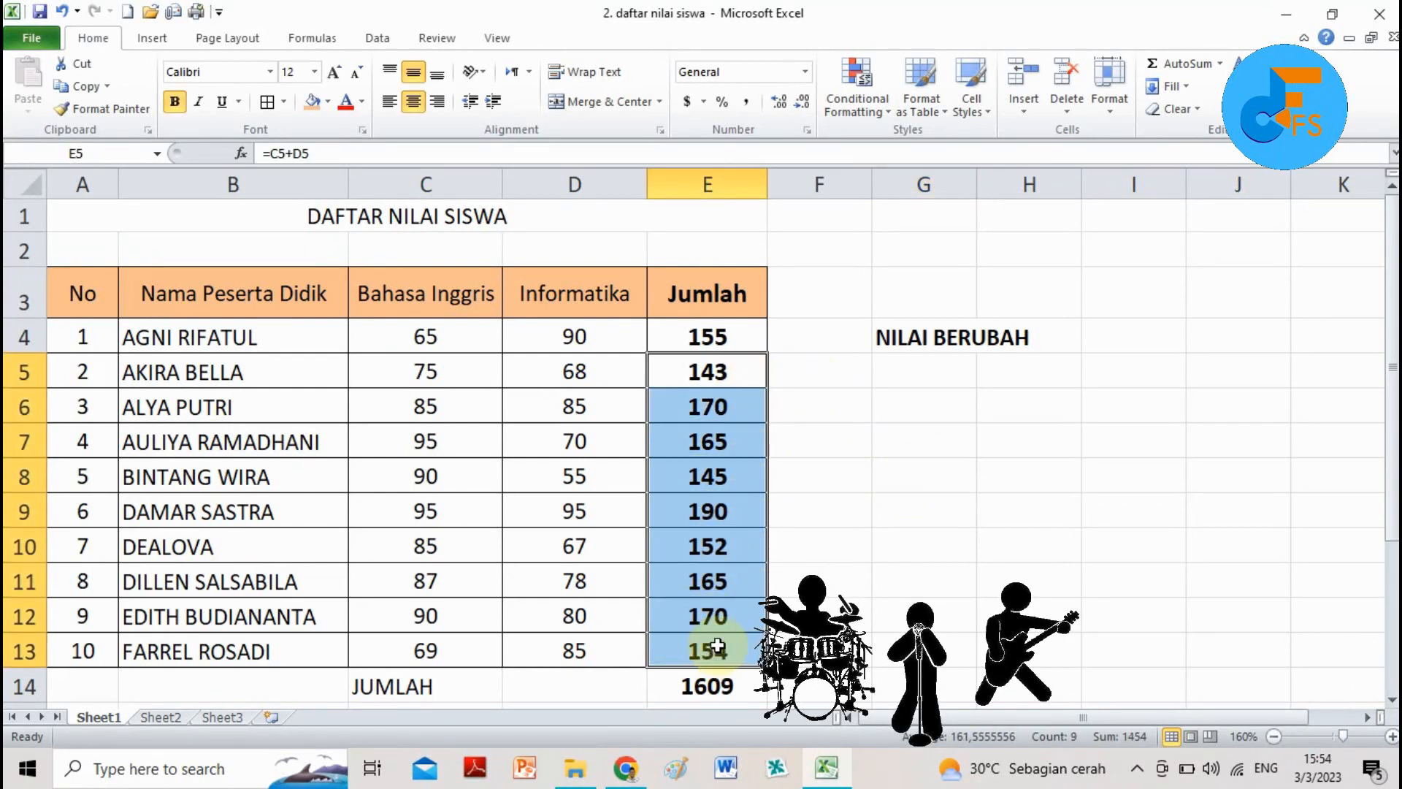
{"action": "key", "text": "Delete"}
{"action": "left_click", "coordinate": [833, 560]}
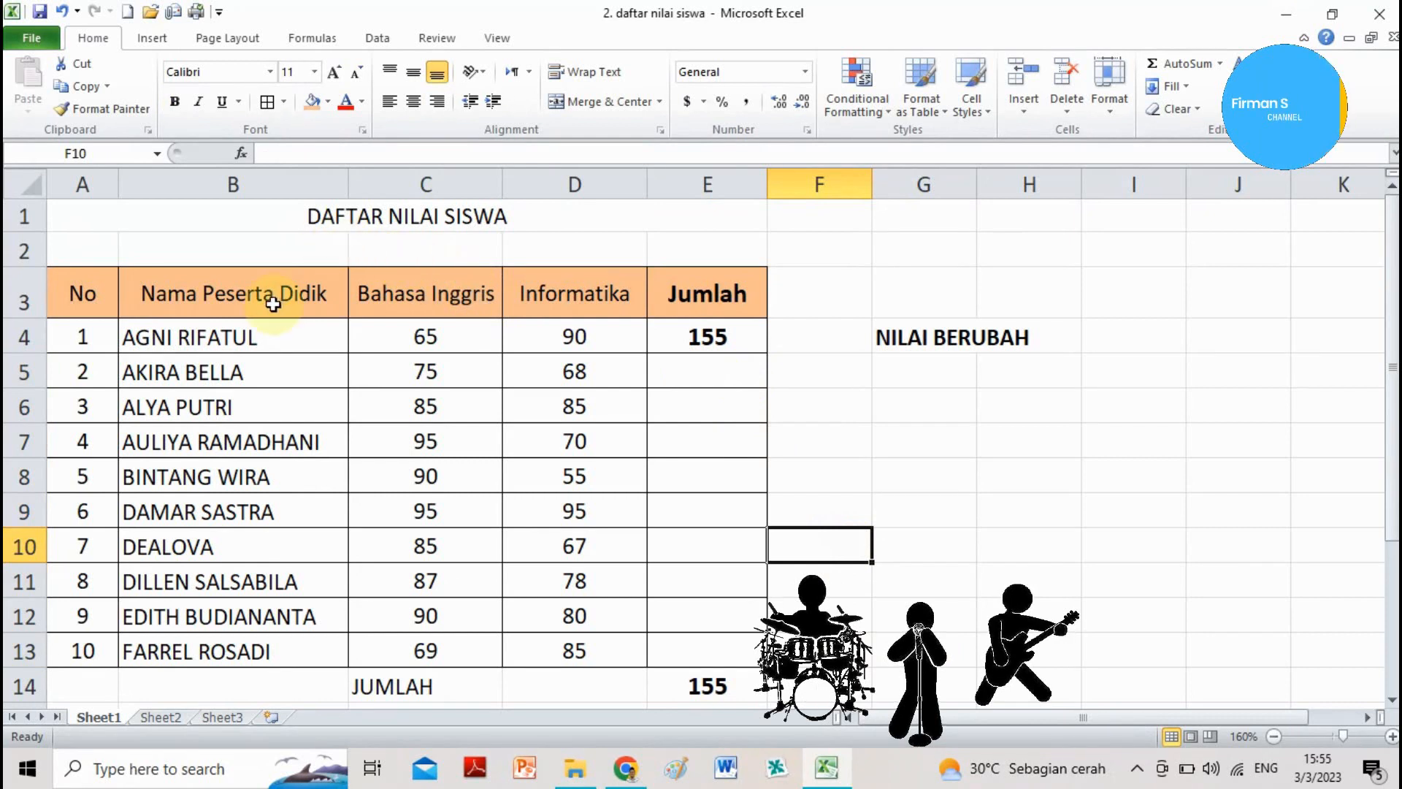
- Review the score table's columns, from No and Nama Peserta Didik to Bahasa Inggris, Informatika and Jumlah
{"action": "left_click", "coordinate": [85, 186]}
{"action": "left_click", "coordinate": [206, 184]}
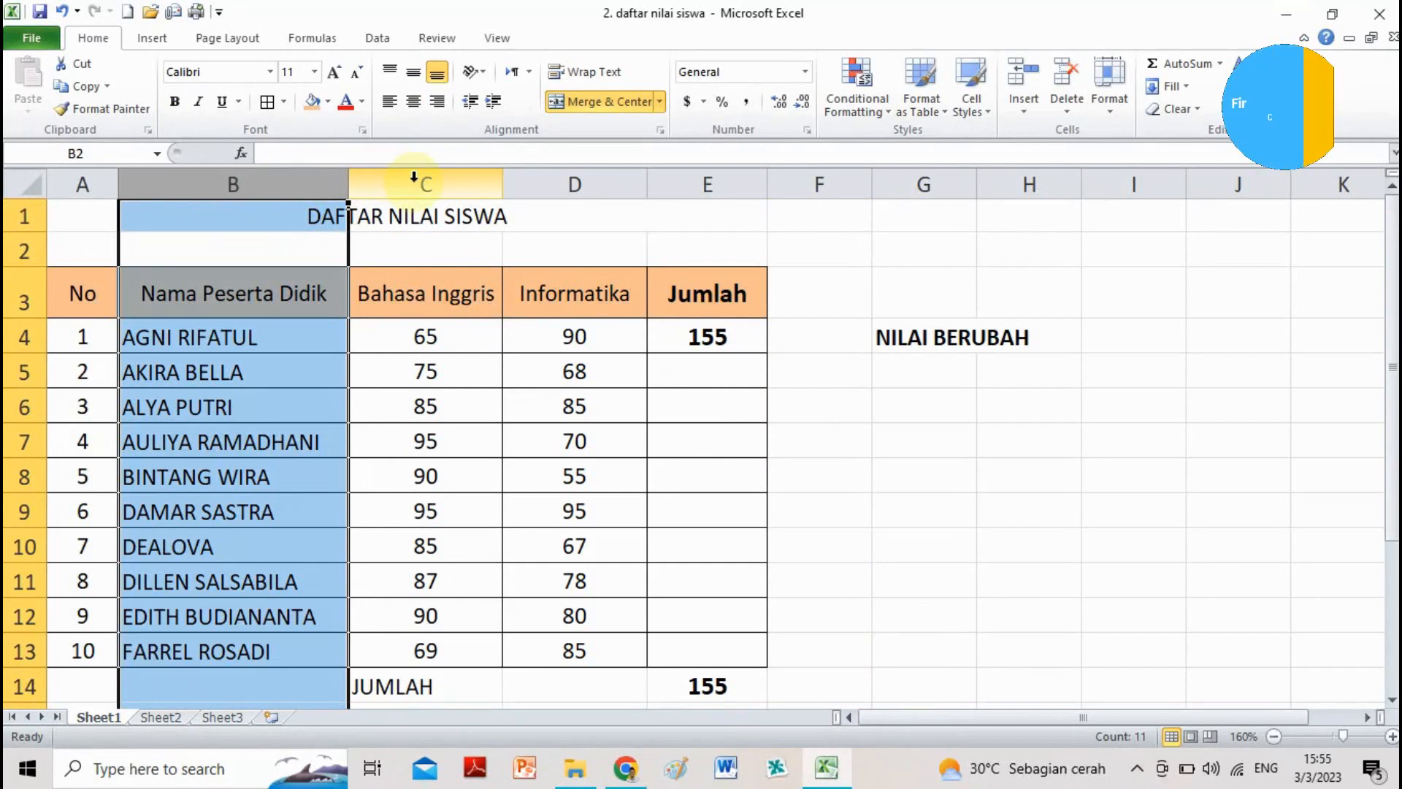
{"action": "left_click", "coordinate": [463, 291]}
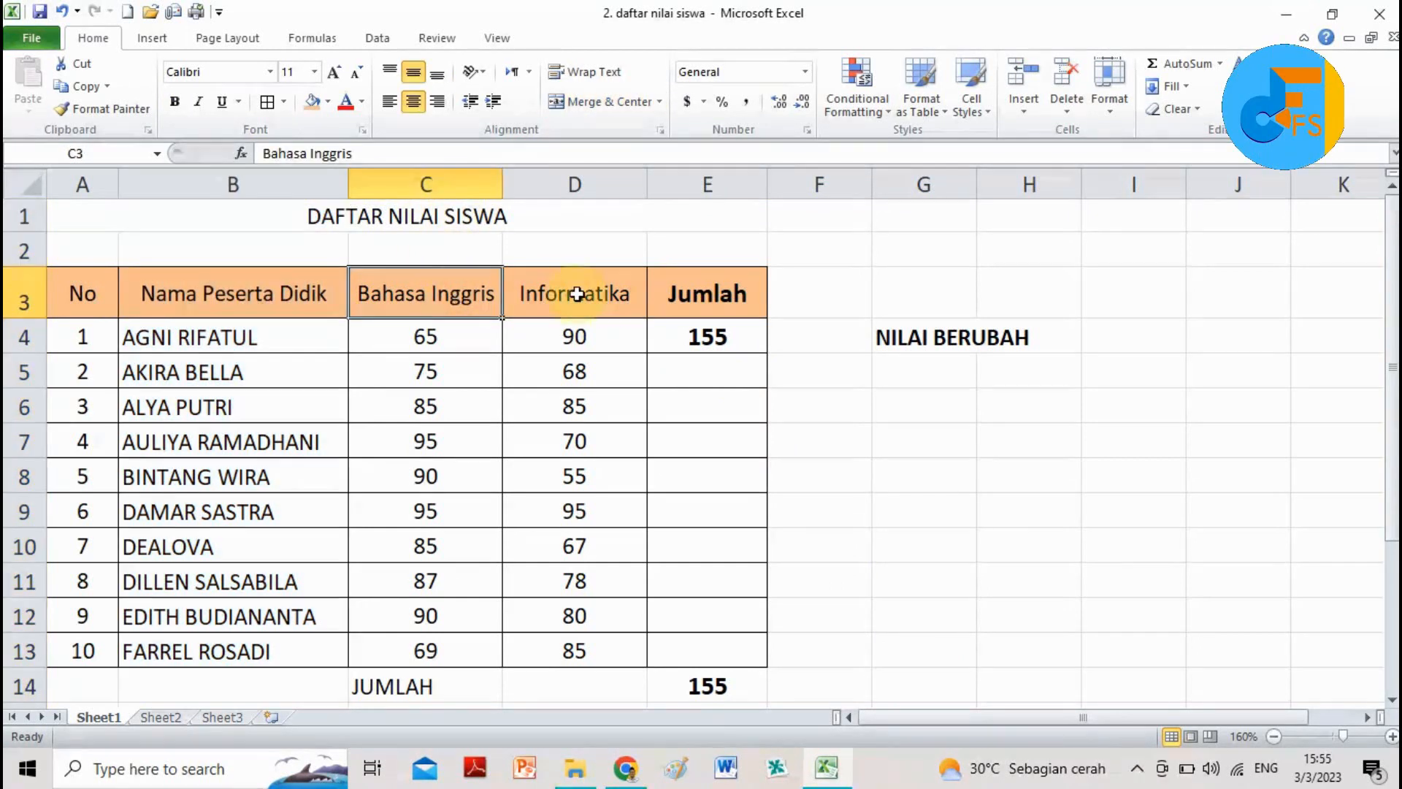
{"action": "left_click", "coordinate": [604, 184]}
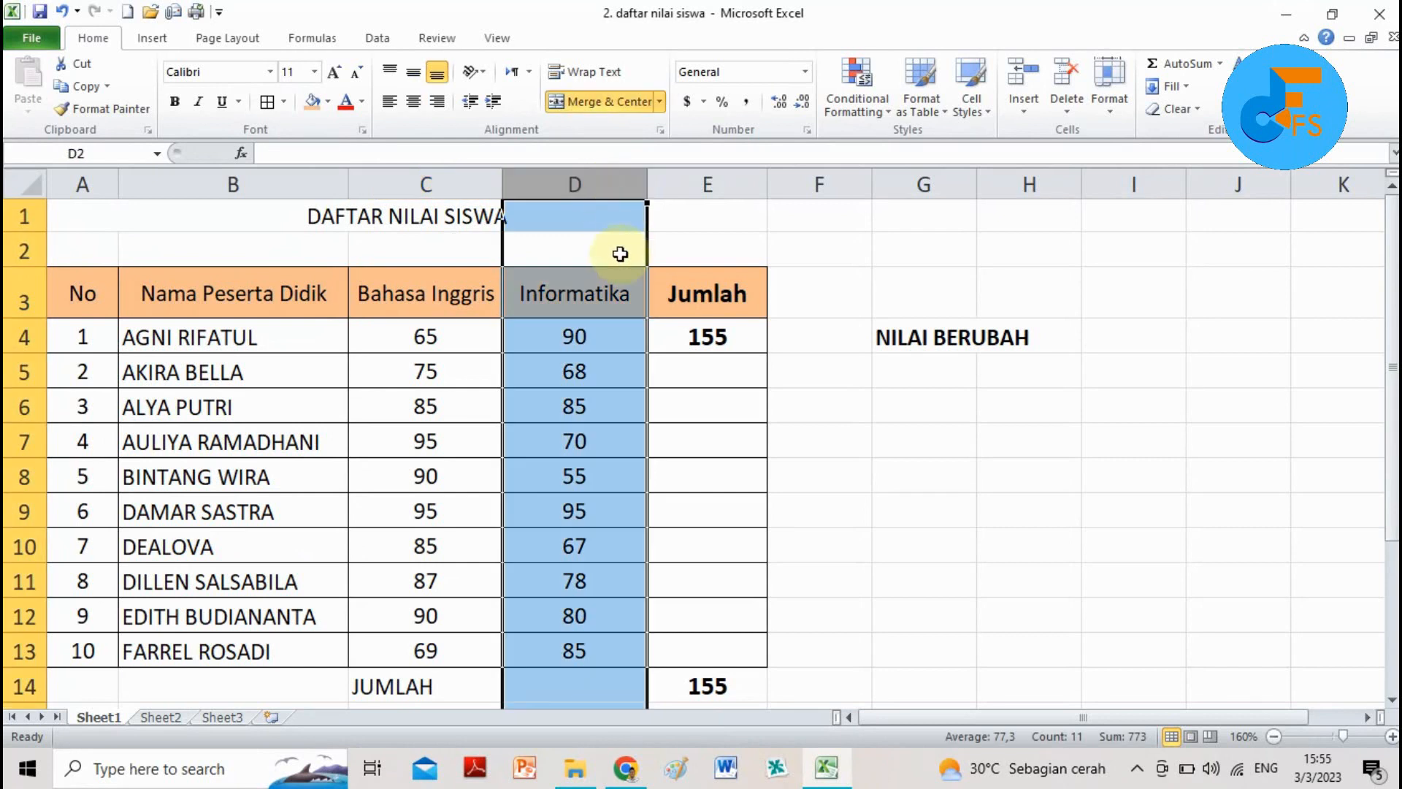
{"action": "left_click", "coordinate": [598, 305]}
{"action": "left_click", "coordinate": [712, 296]}
- Examine the Jumlah formula in E4 and the Bahasa Inggris and Informatika scores it refers to in C4 and D4
{"action": "left_click", "coordinate": [720, 338]}
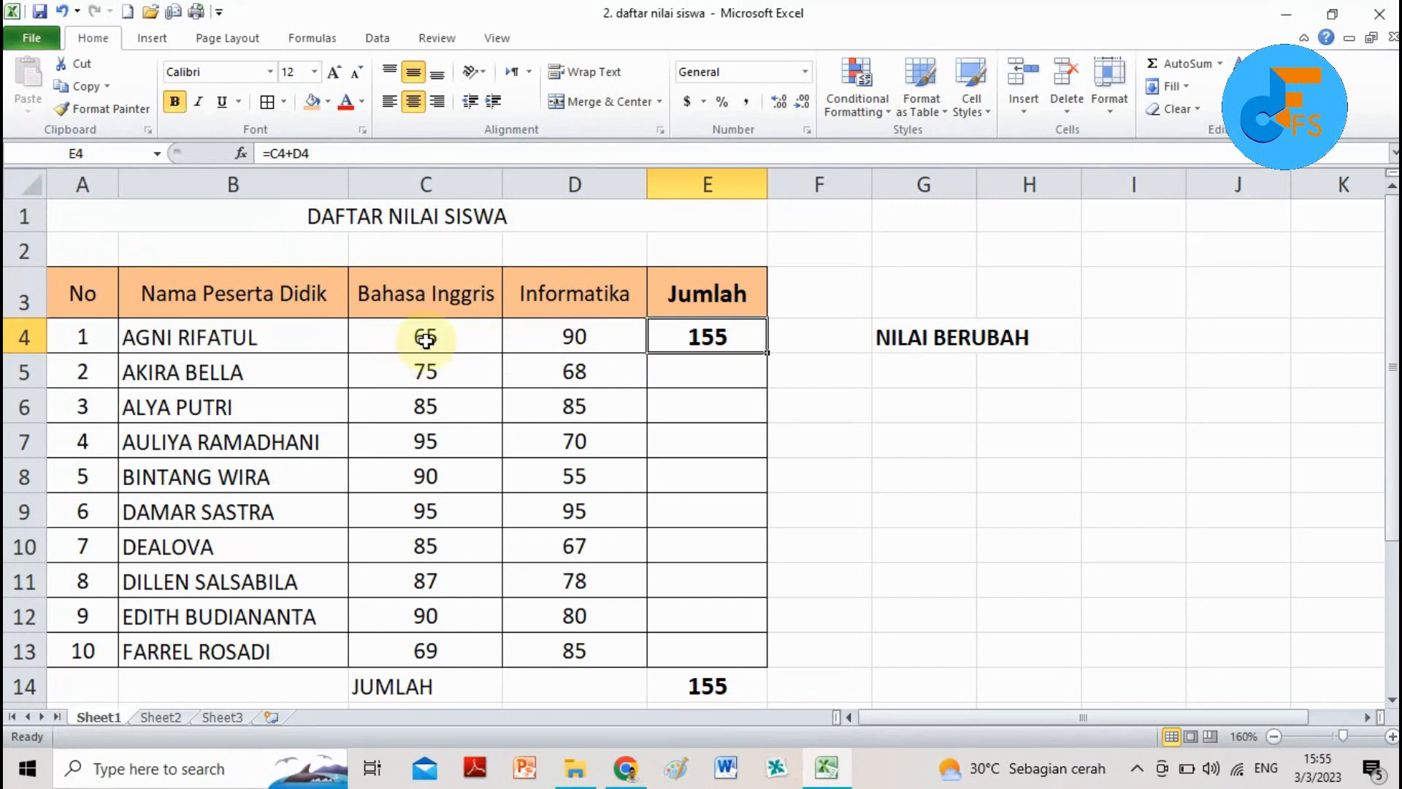
{"action": "left_click", "coordinate": [574, 329]}
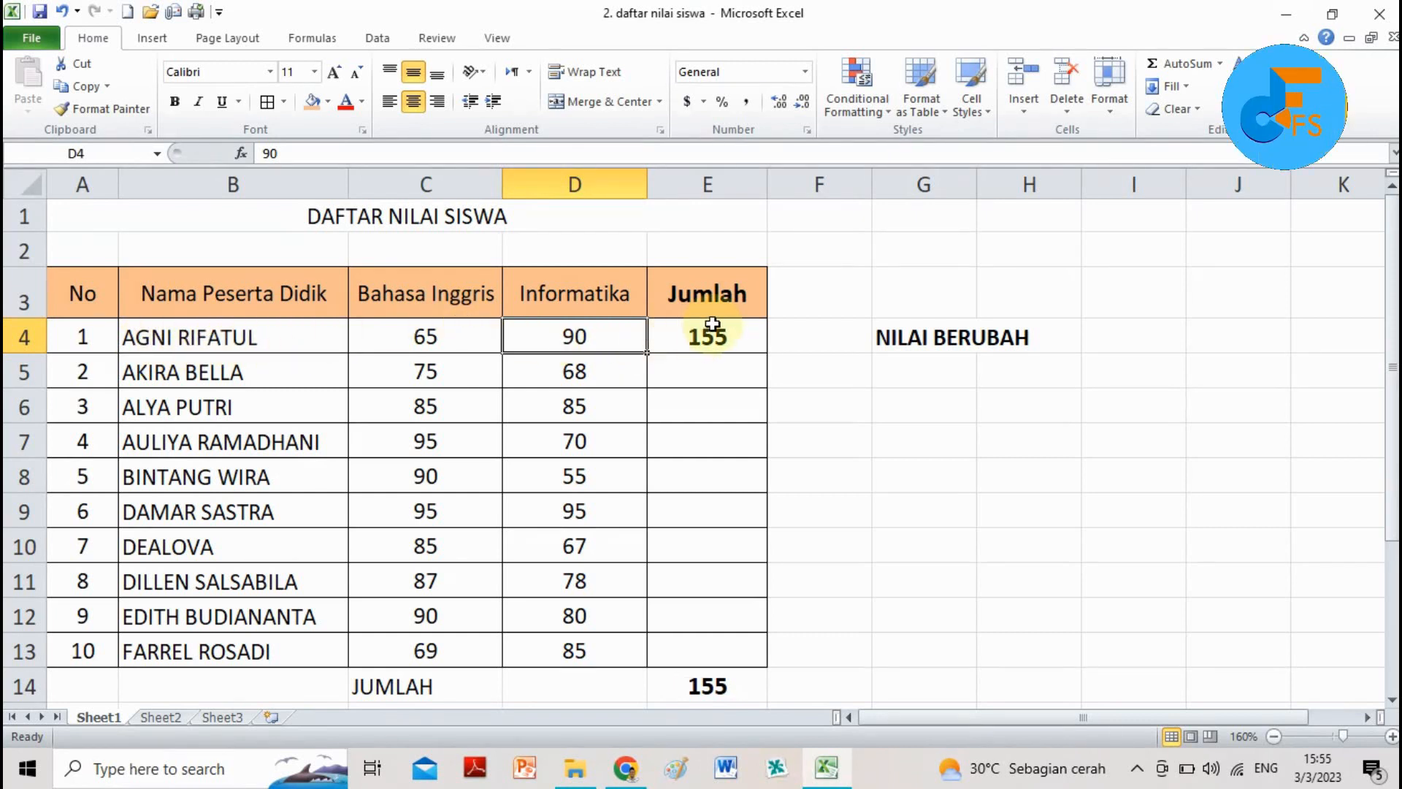
{"action": "left_click", "coordinate": [421, 343]}
{"action": "left_click", "coordinate": [586, 338]}
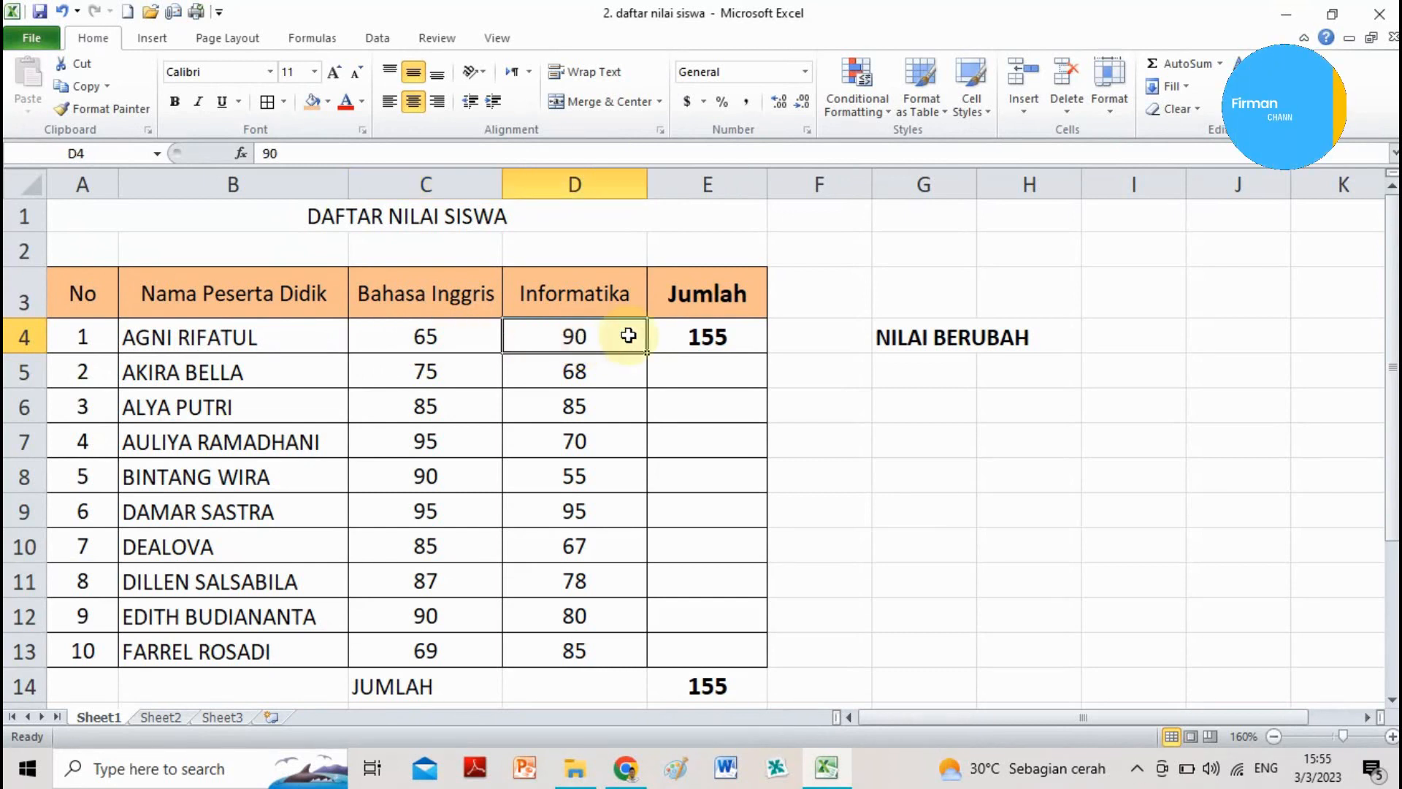
{"action": "left_click", "coordinate": [739, 341]}
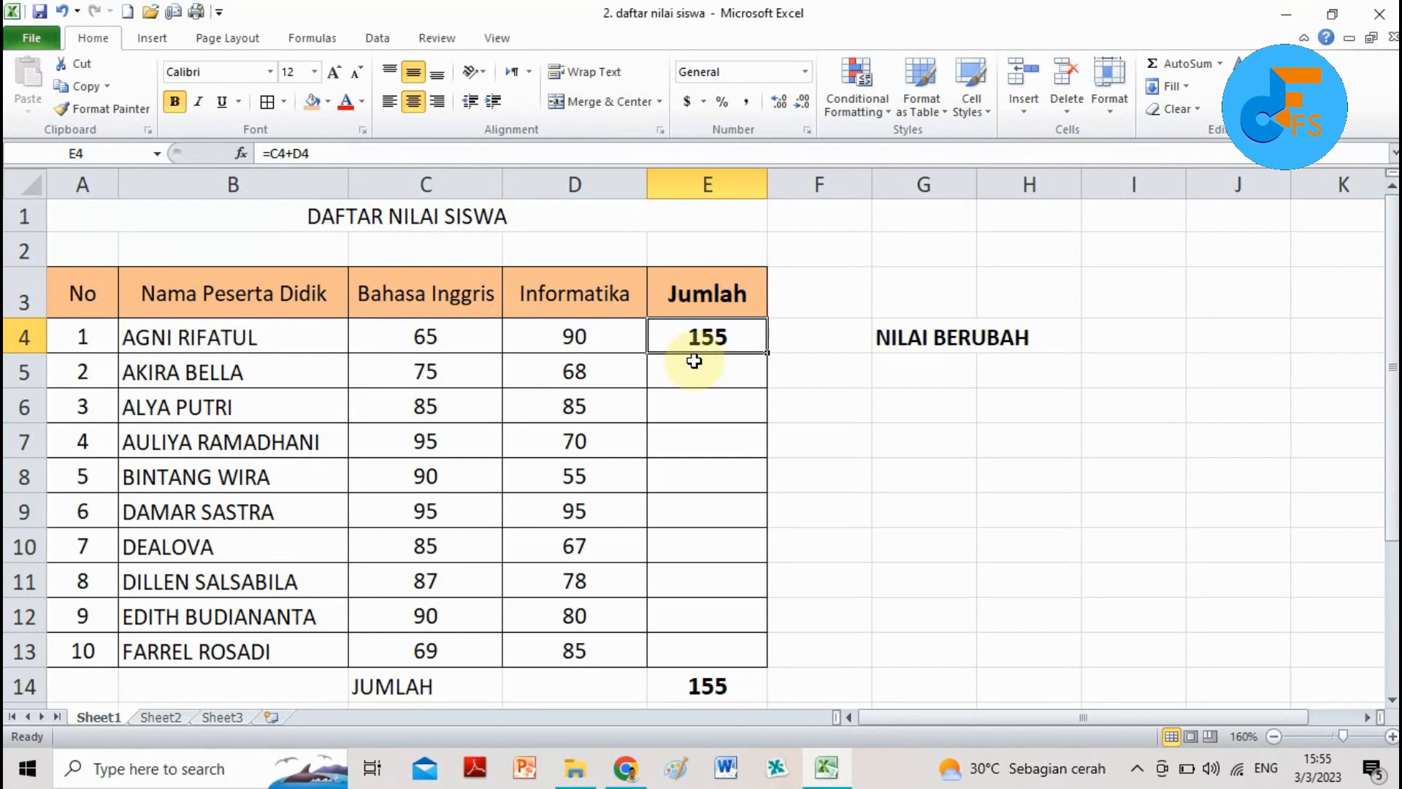
{"action": "left_click", "coordinate": [542, 345]}
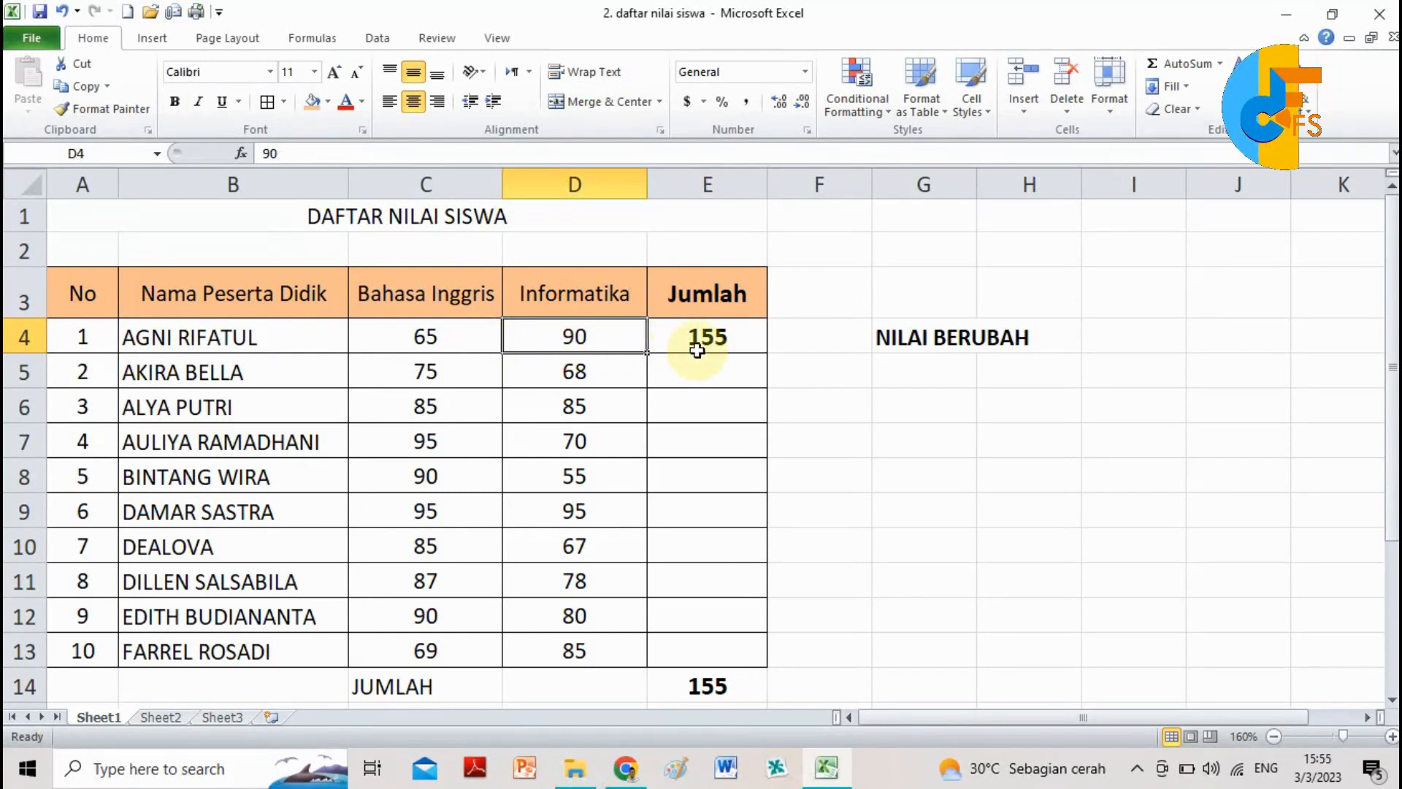
{"action": "left_click", "coordinate": [650, 338]}
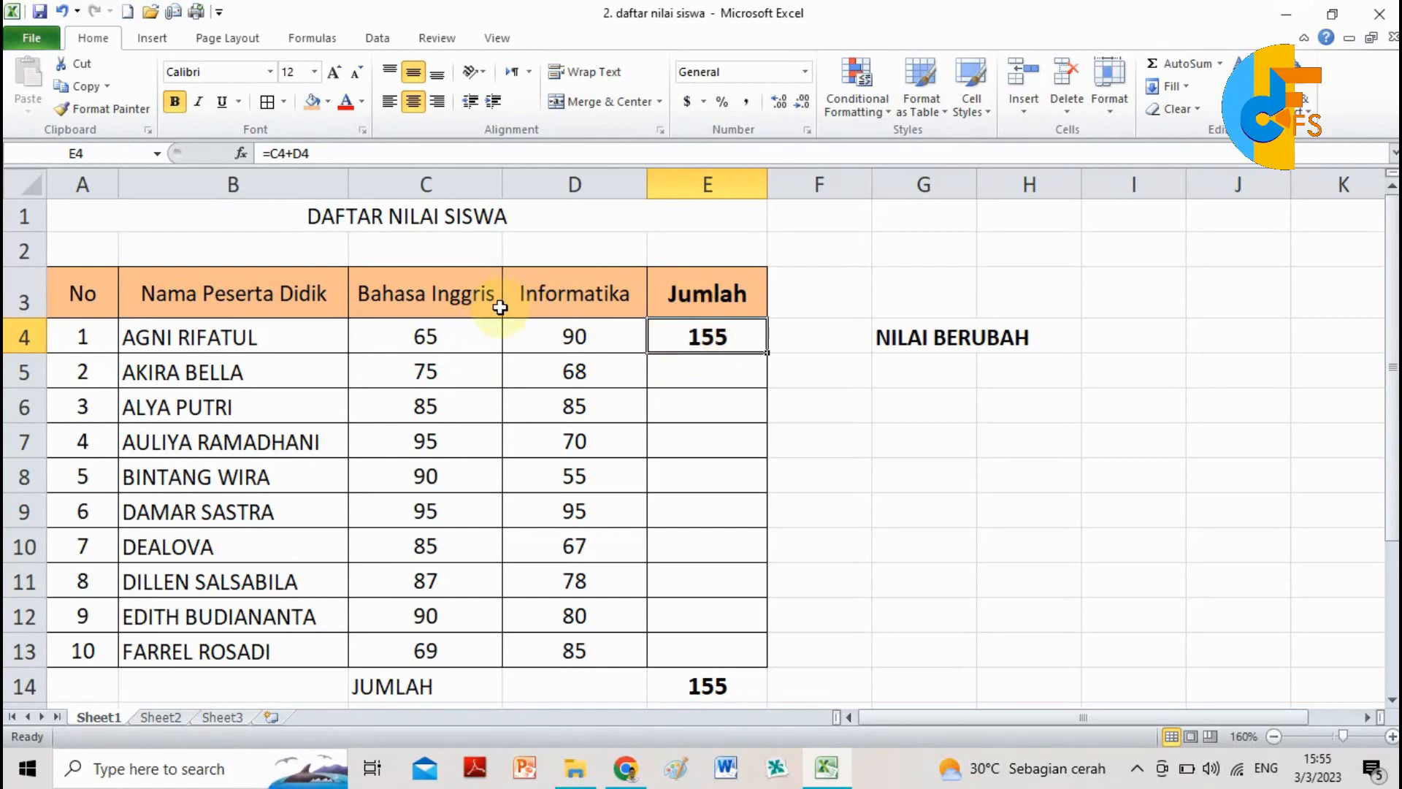
{"action": "left_click", "coordinate": [439, 335]}
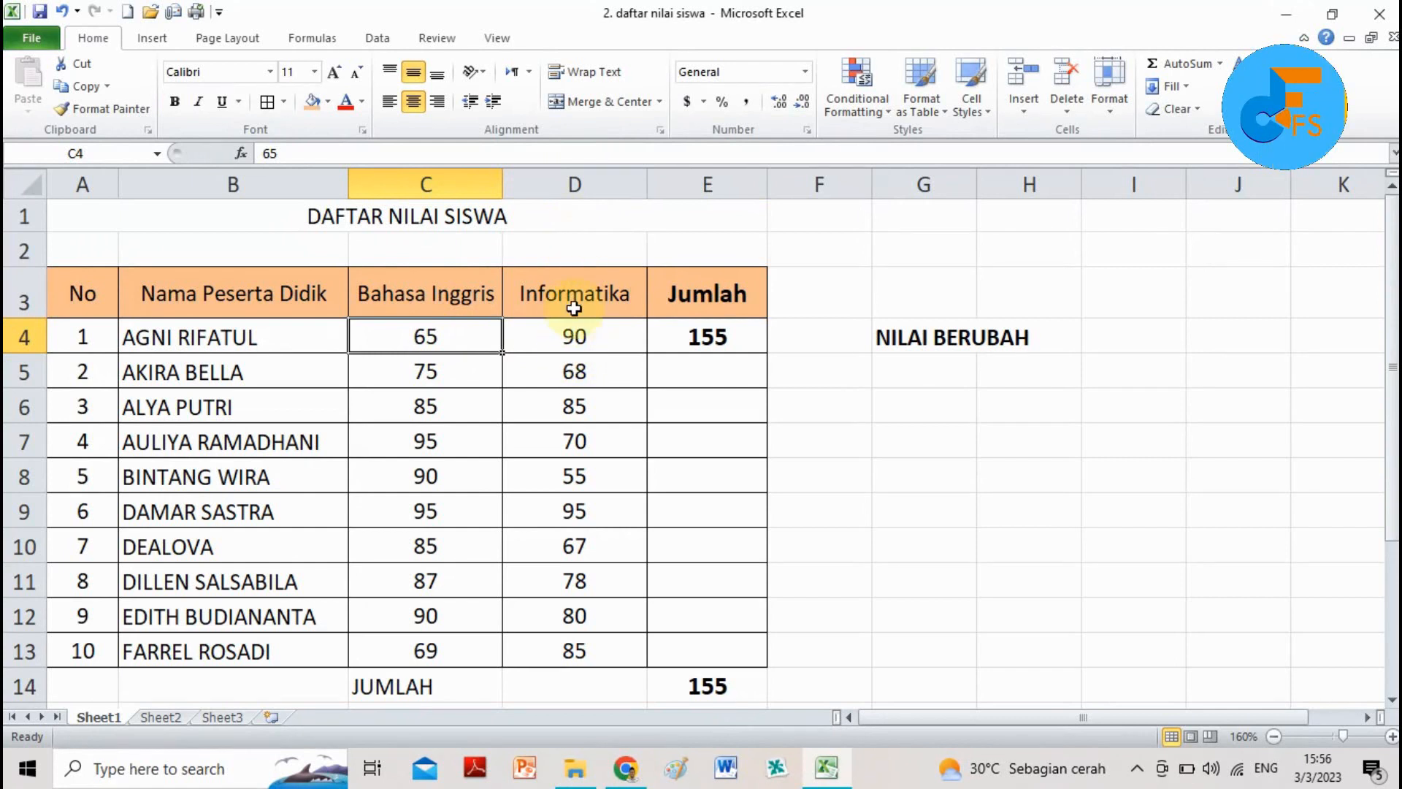
{"action": "left_click", "coordinate": [582, 341]}
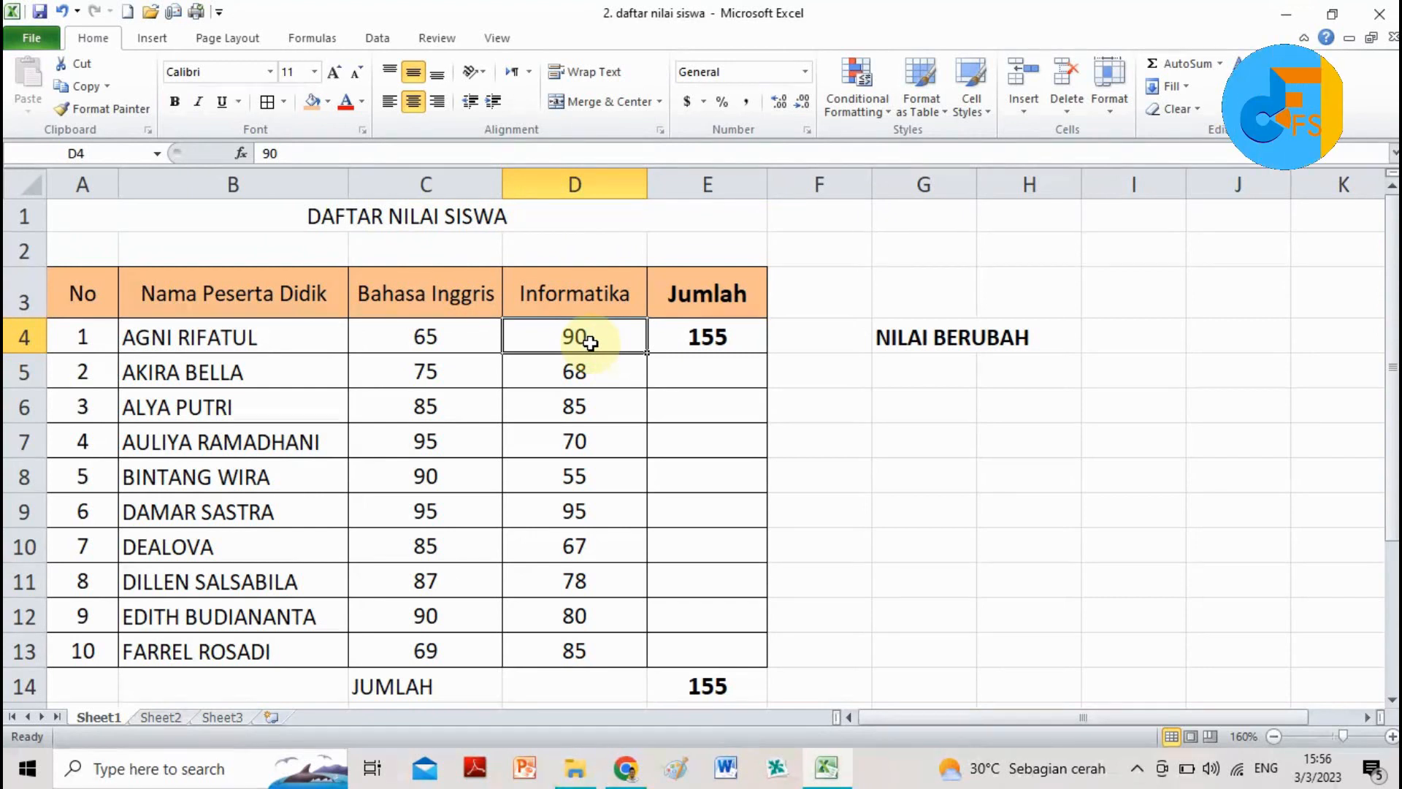
{"action": "left_click", "coordinate": [704, 340]}
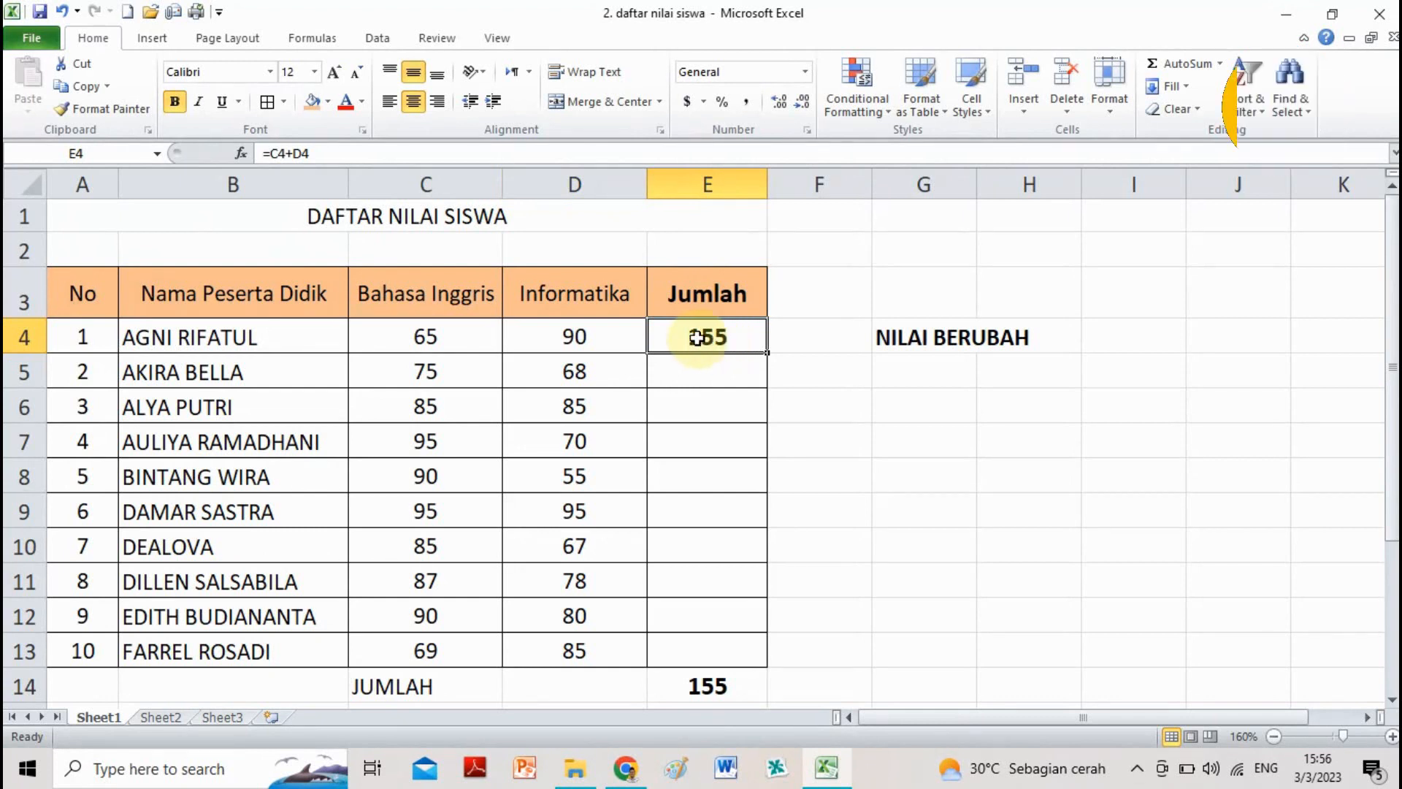
{"action": "left_click", "coordinate": [580, 348]}
{"action": "left_click", "coordinate": [463, 346]}
{"action": "left_click", "coordinate": [543, 344]}
{"action": "left_click", "coordinate": [482, 343]}
{"action": "left_click", "coordinate": [546, 341]}
{"action": "left_click", "coordinate": [462, 337]}
{"action": "left_click", "coordinate": [551, 336]}
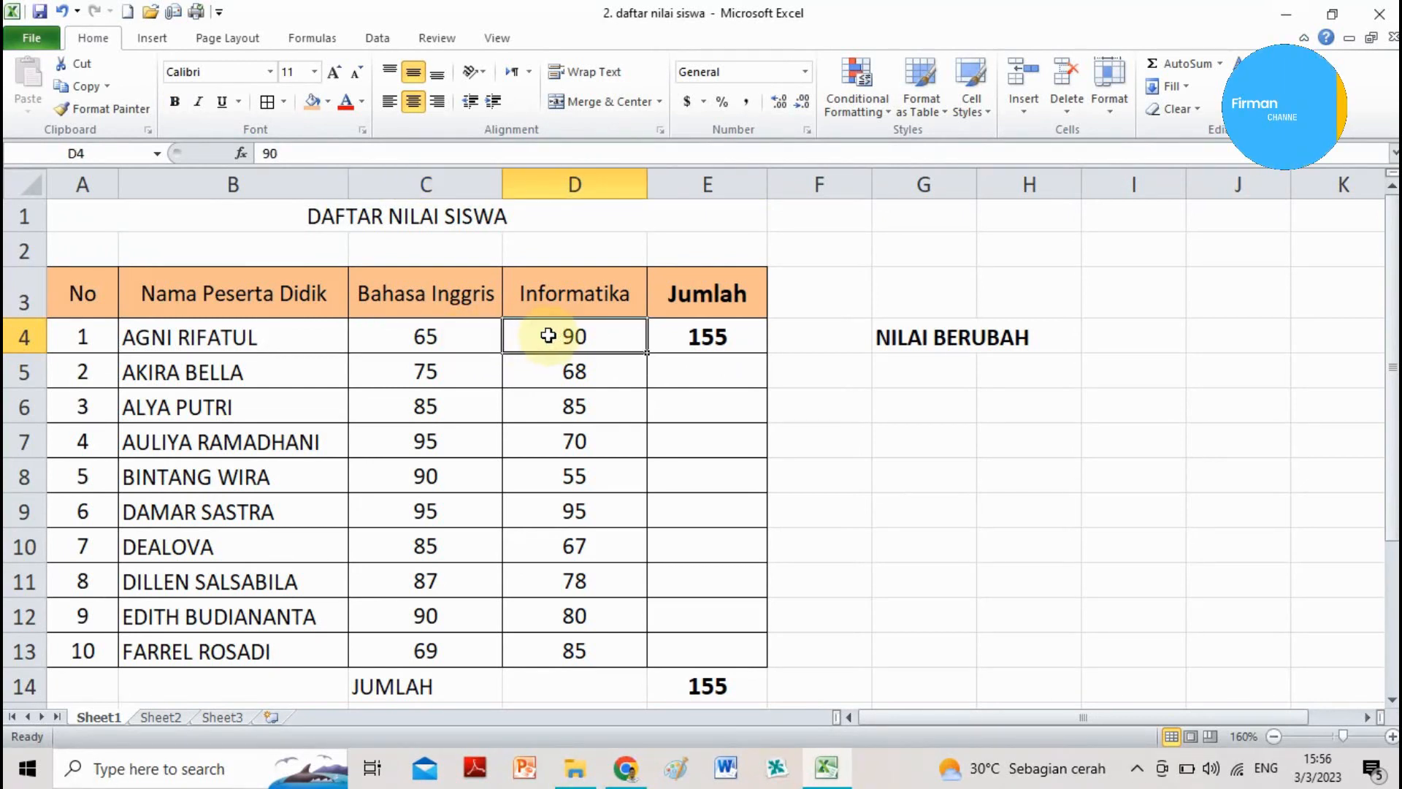
{"action": "left_click", "coordinate": [451, 335]}
{"action": "left_click", "coordinate": [546, 337]}
{"action": "left_click", "coordinate": [699, 333]}
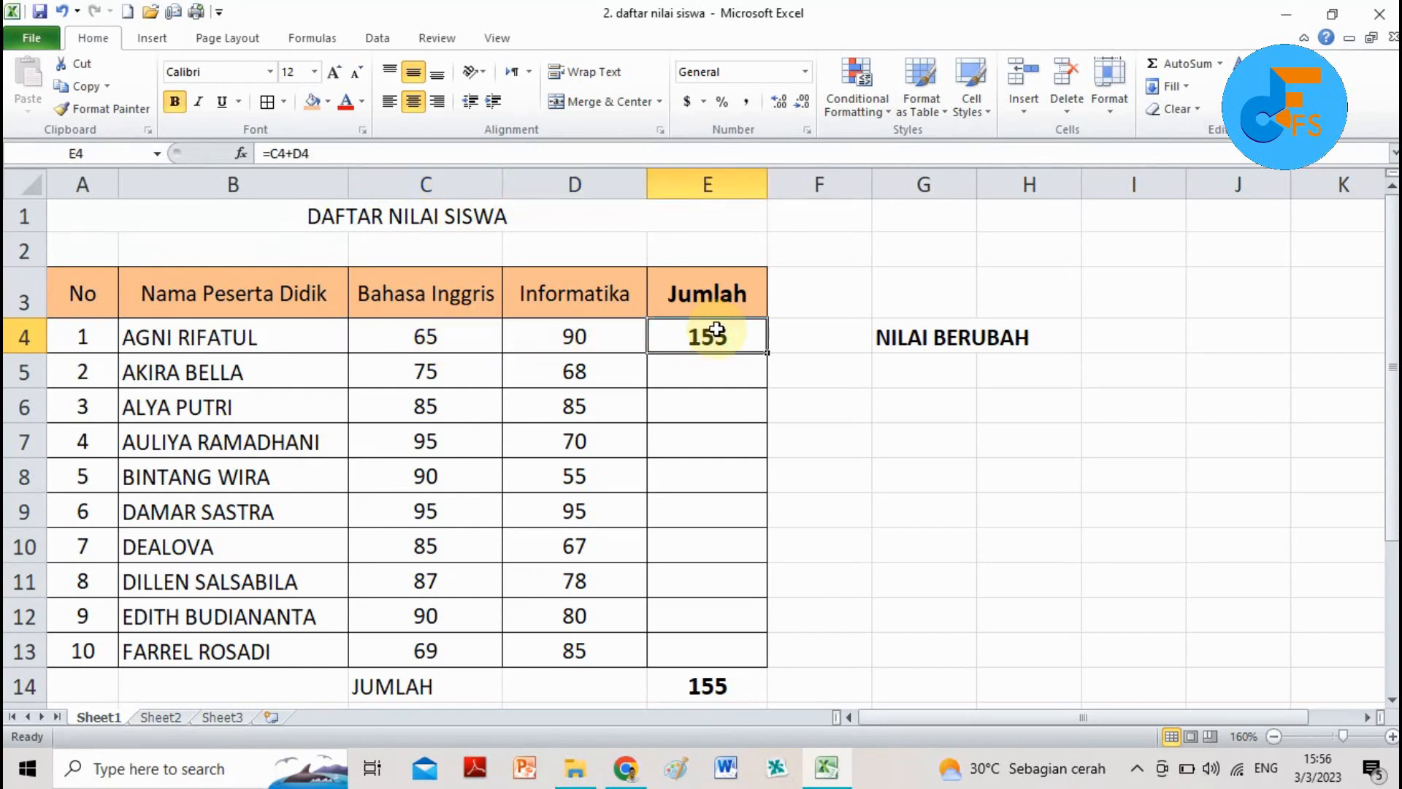
{"action": "left_click", "coordinate": [589, 338]}
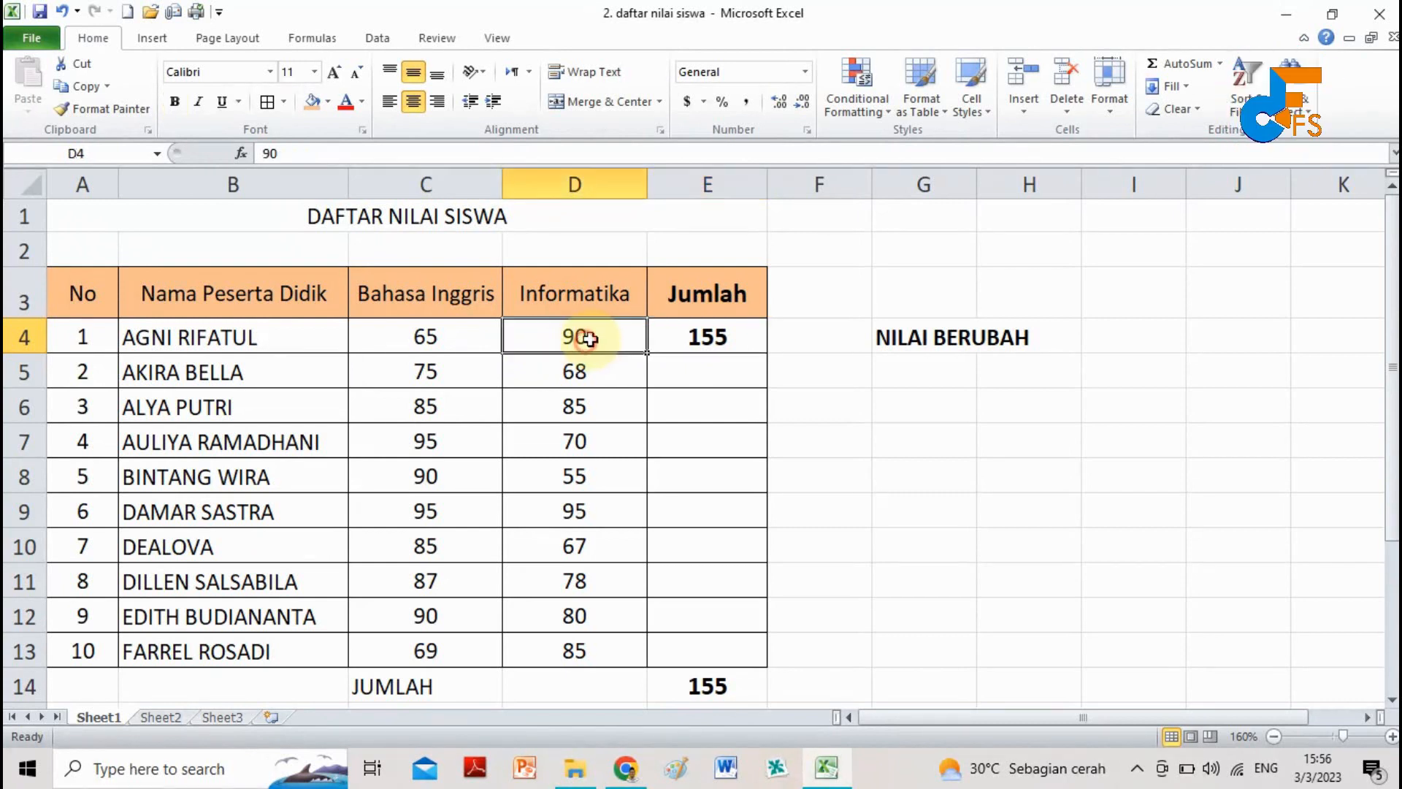
{"action": "left_click", "coordinate": [445, 336]}
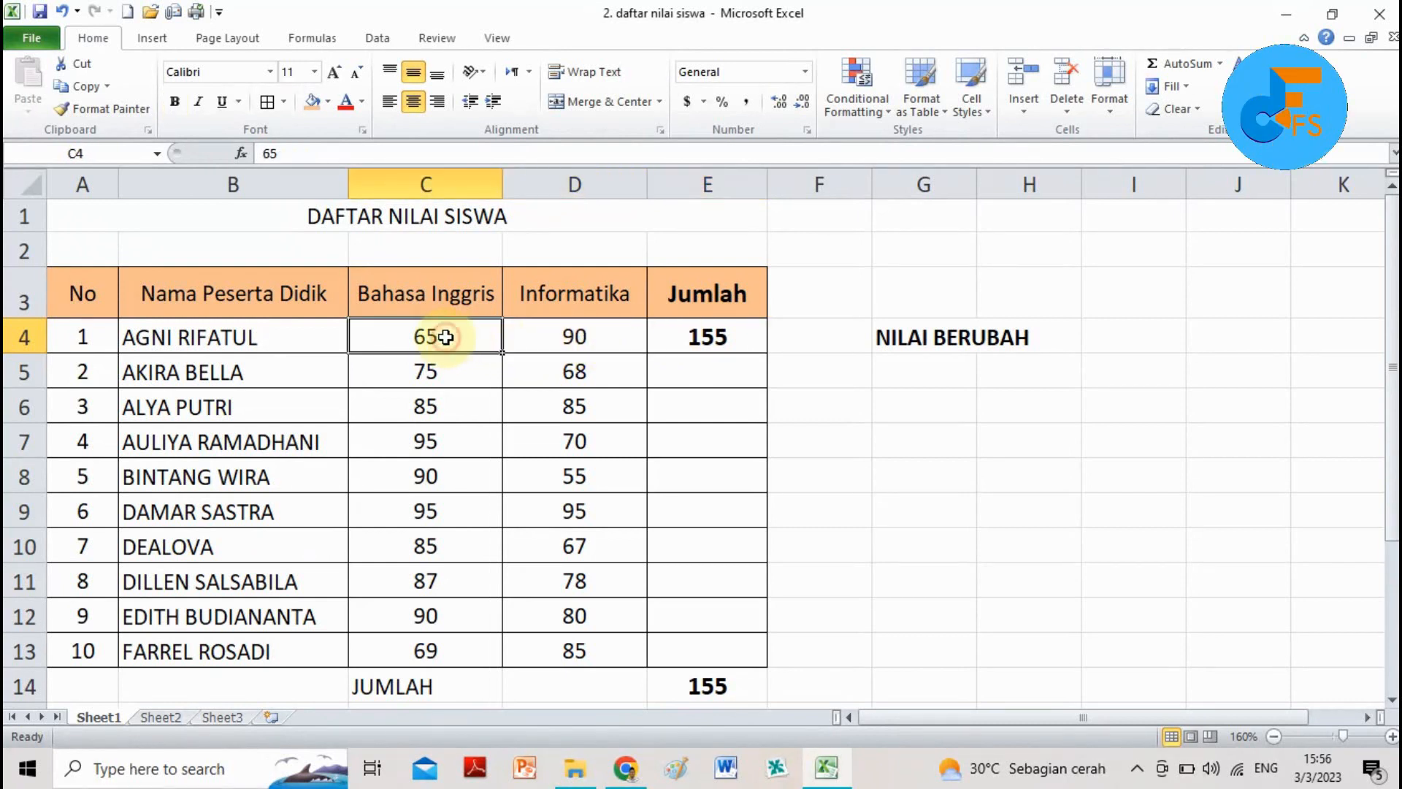
- Set the first student's Informatika score in D4 to 10
{"action": "left_click", "coordinate": [593, 336]}
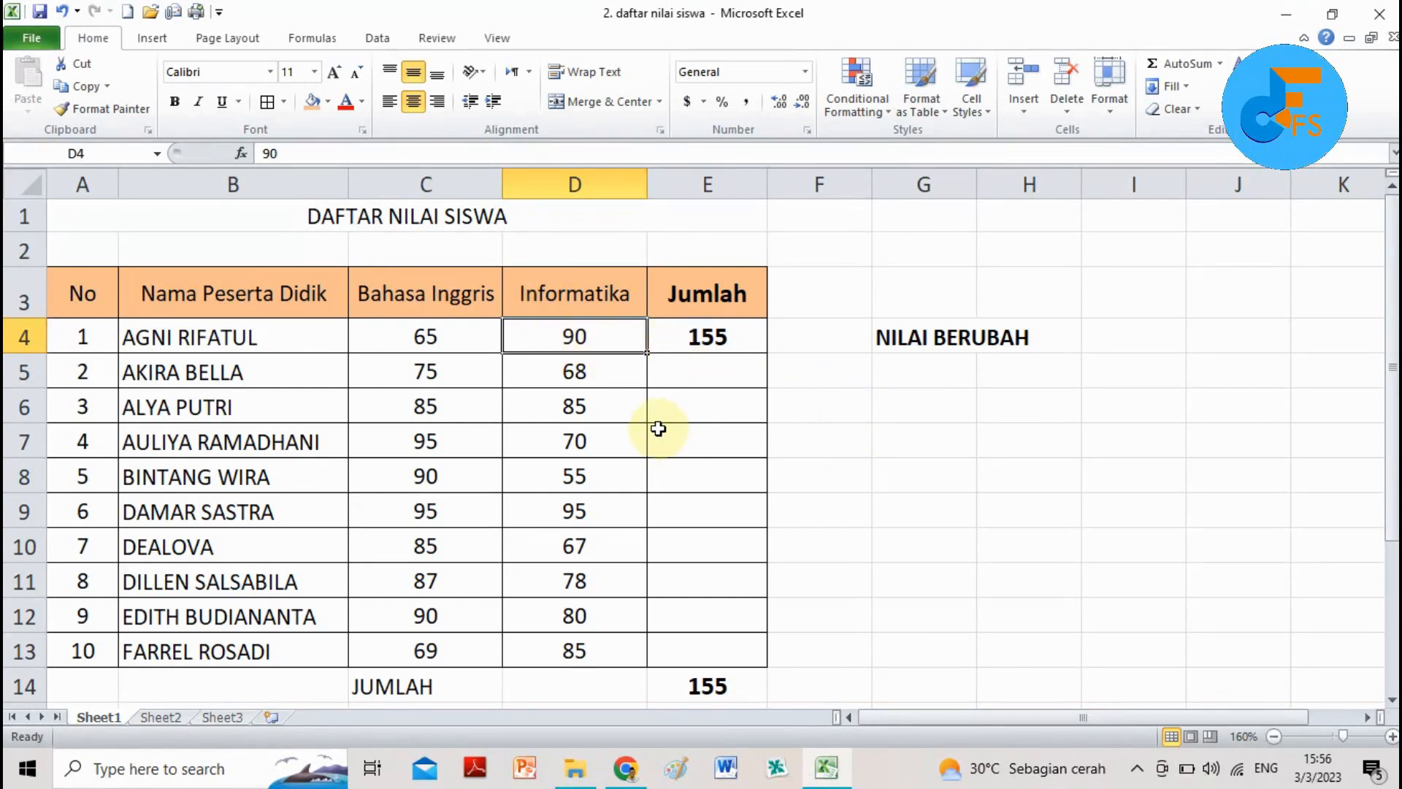
{"action": "type", "text": "1"}
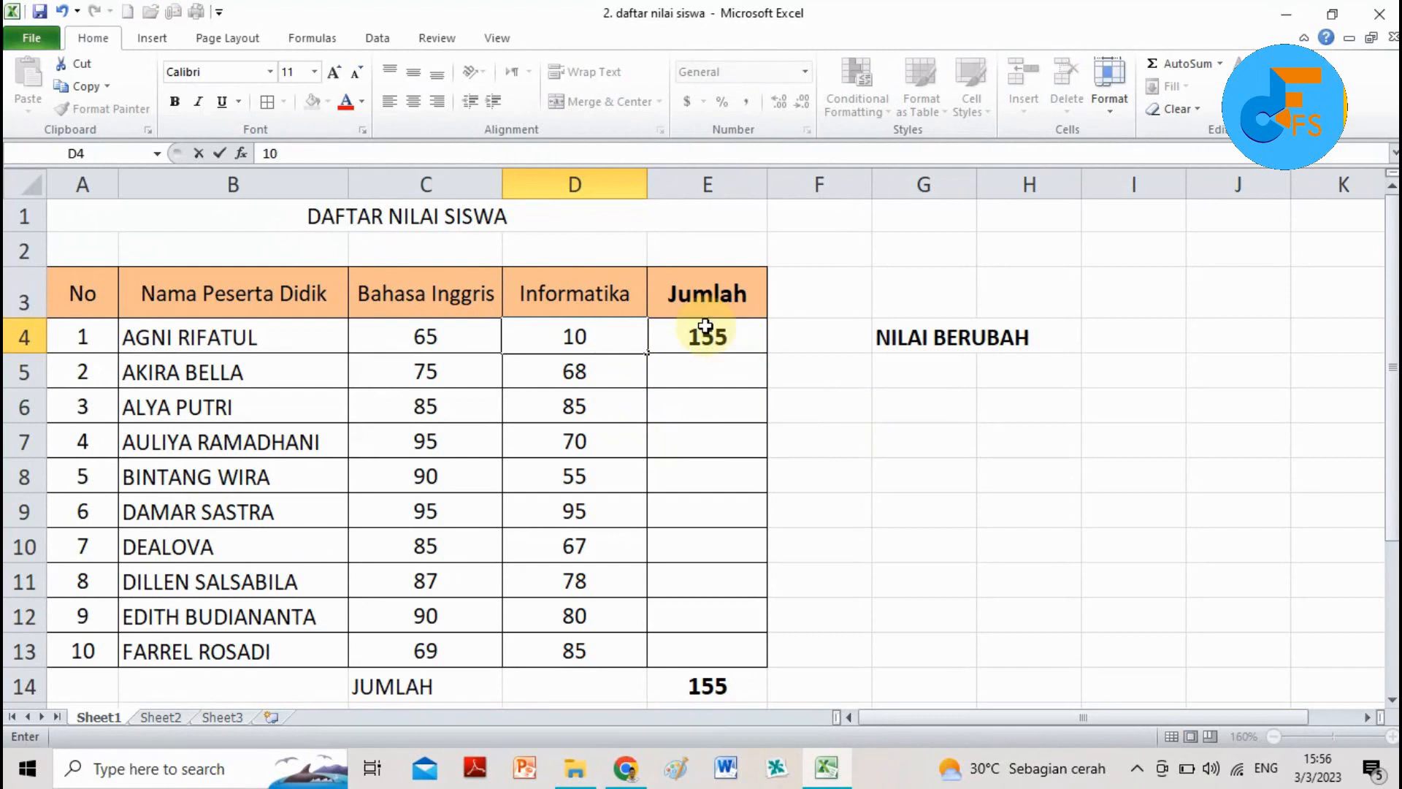
{"action": "key", "text": "Return"}
- Check how the changed Informatika score affects the first student's total in E4 and the overall JUMLAH in E14
{"action": "left_click", "coordinate": [723, 338]}
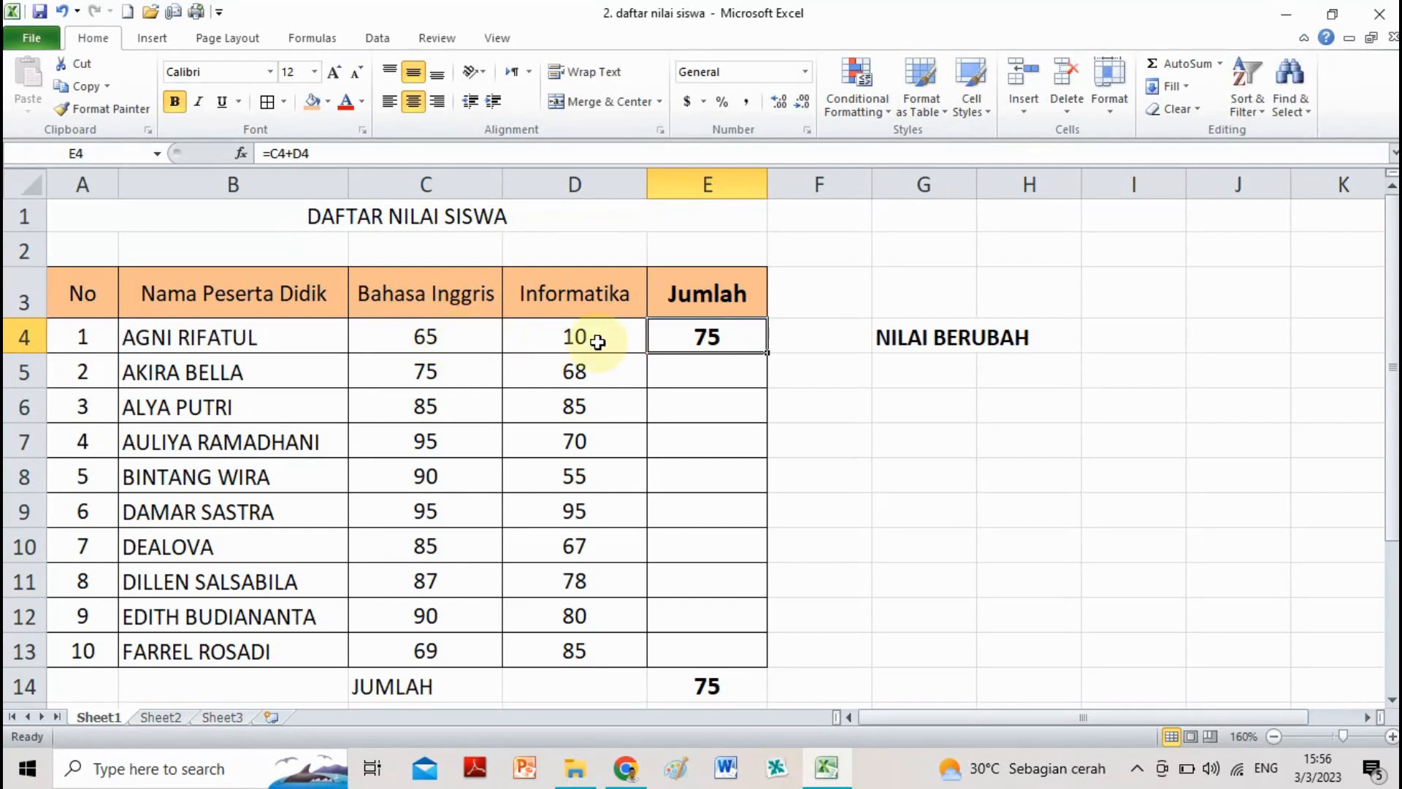
{"action": "left_click", "coordinate": [457, 338]}
{"action": "left_click", "coordinate": [592, 338]}
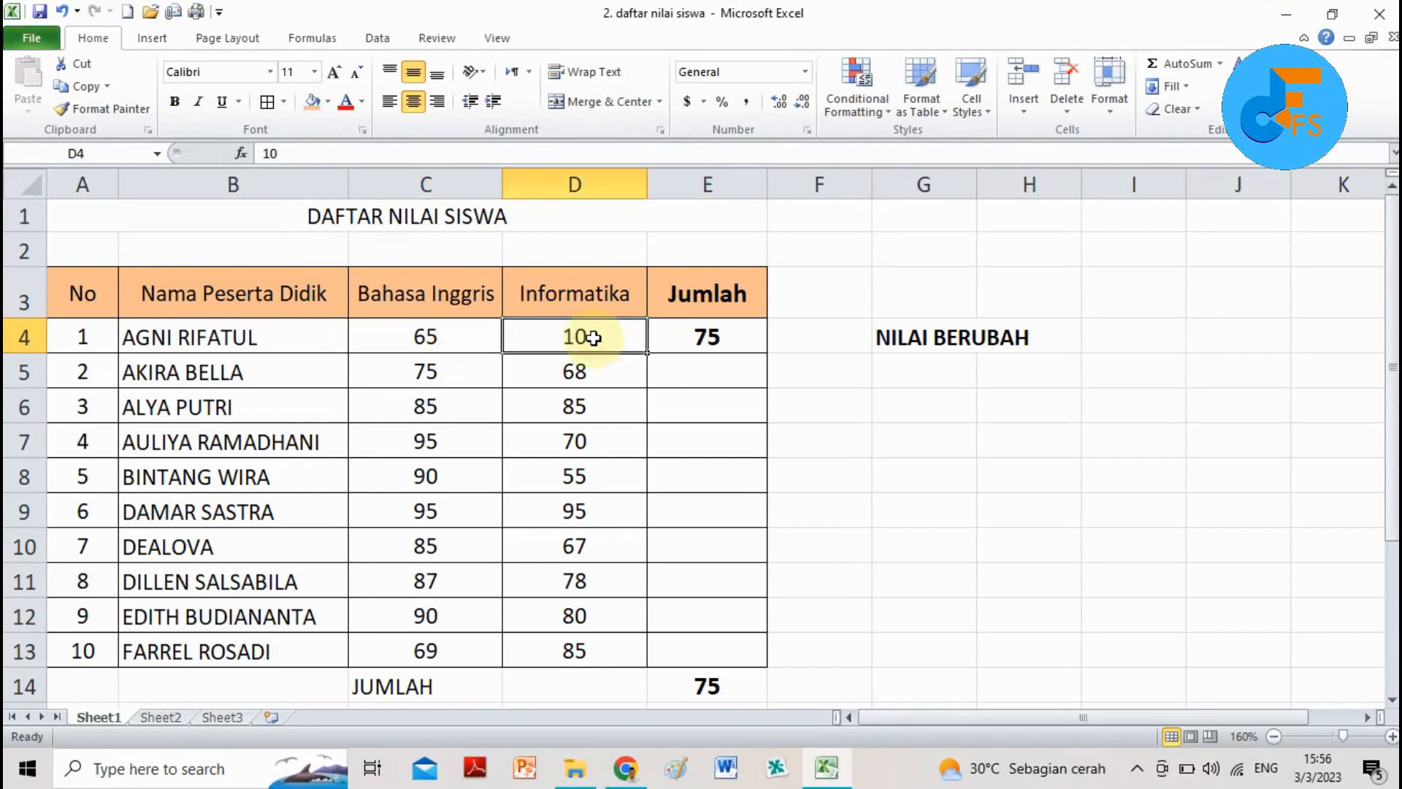
{"action": "left_click", "coordinate": [705, 338]}
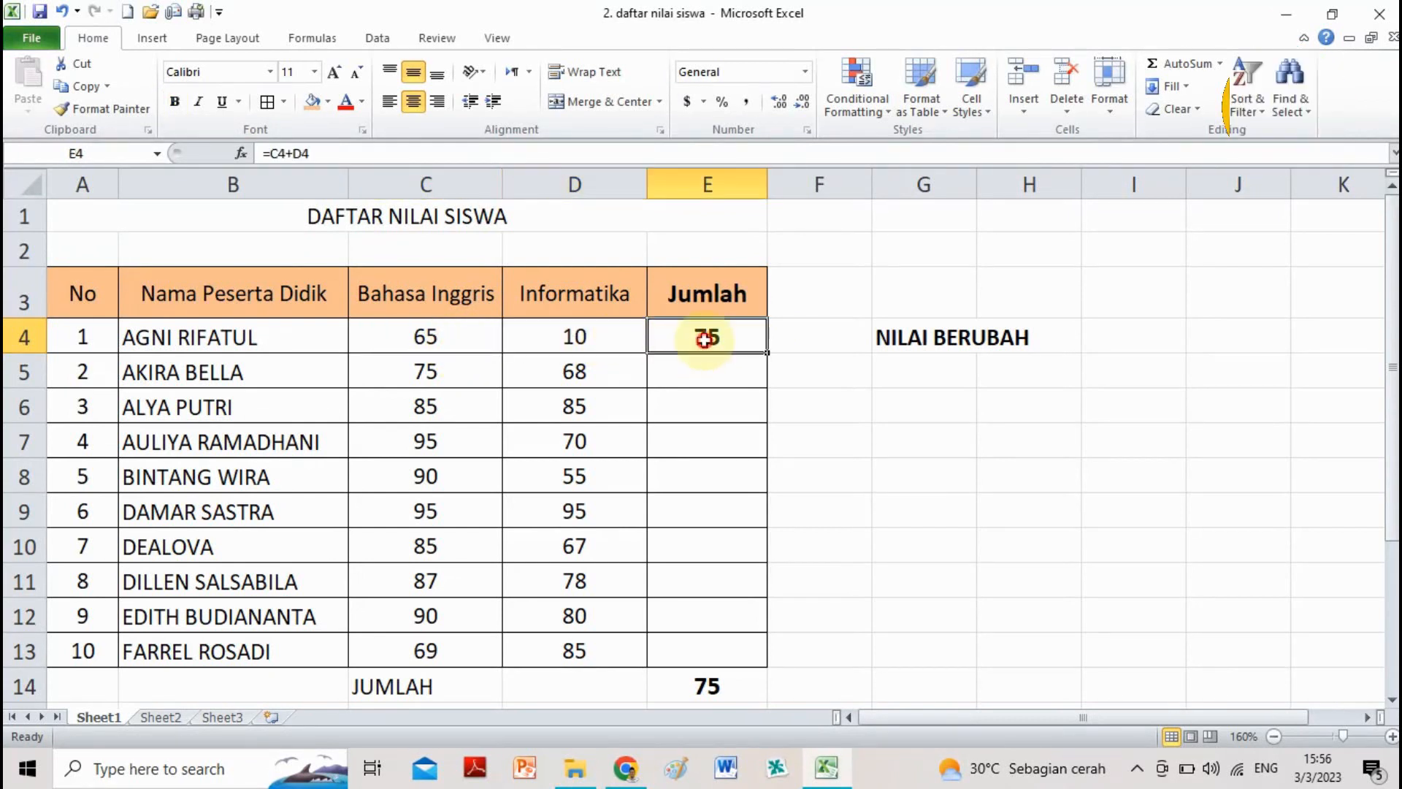
{"action": "left_click", "coordinate": [594, 338]}
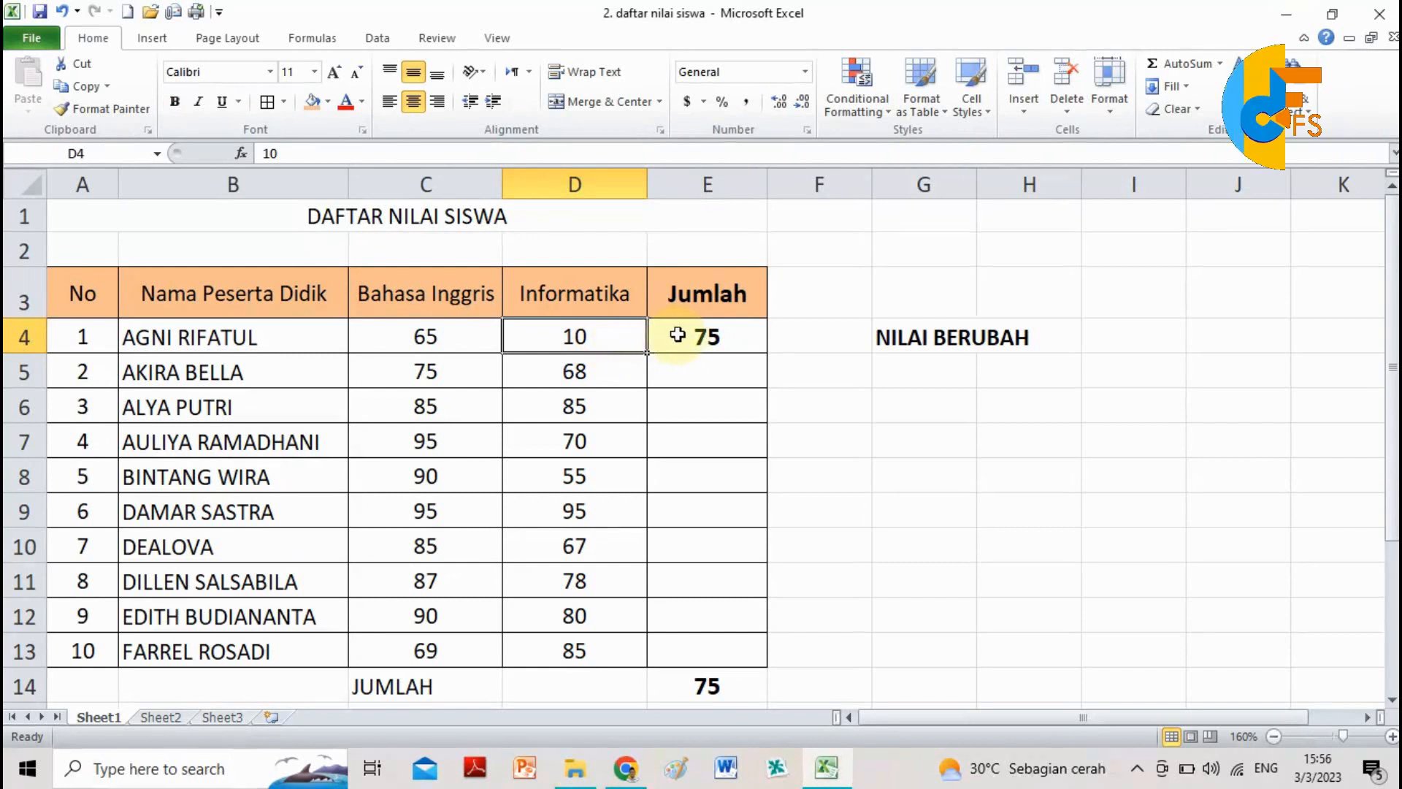
{"action": "left_click", "coordinate": [679, 338]}
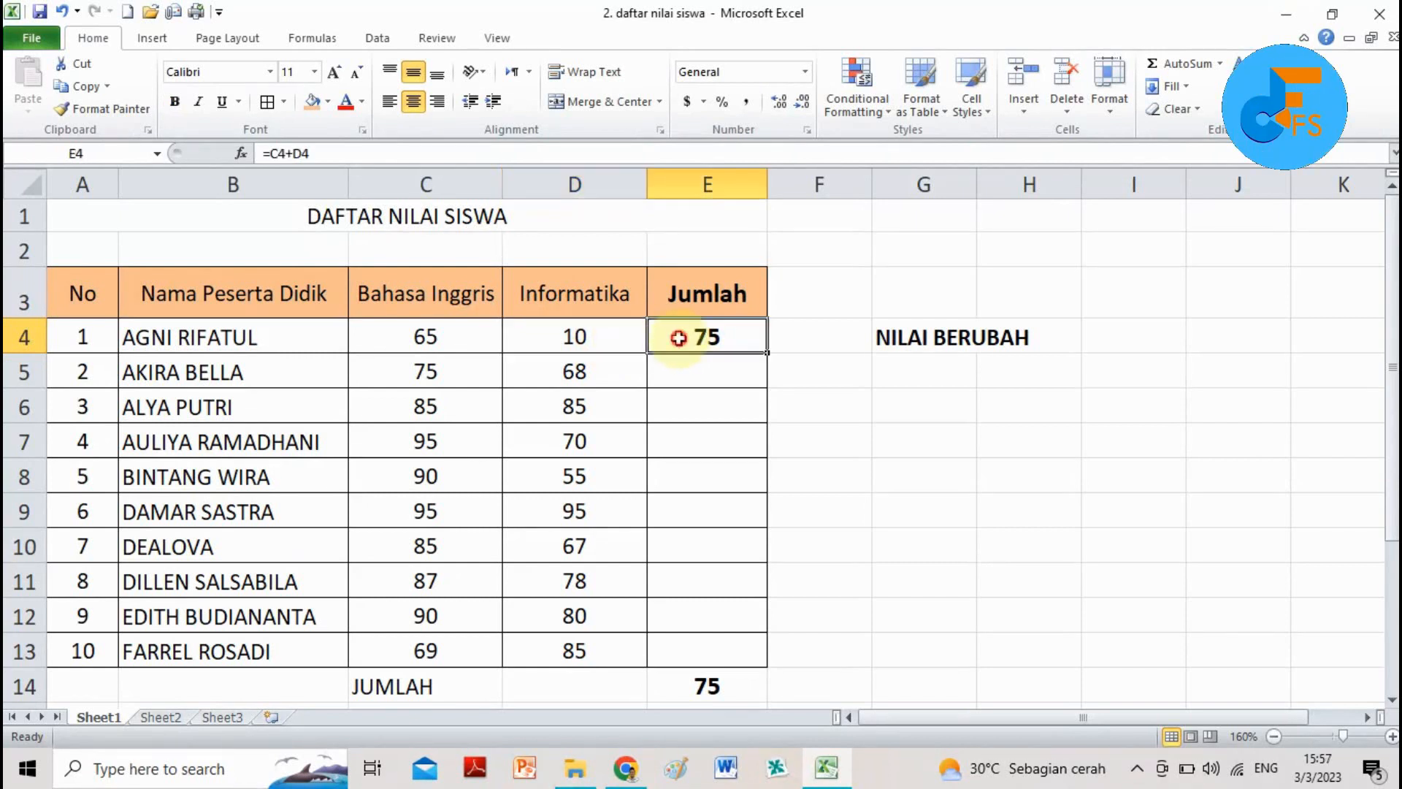
{"action": "left_click", "coordinate": [620, 339]}
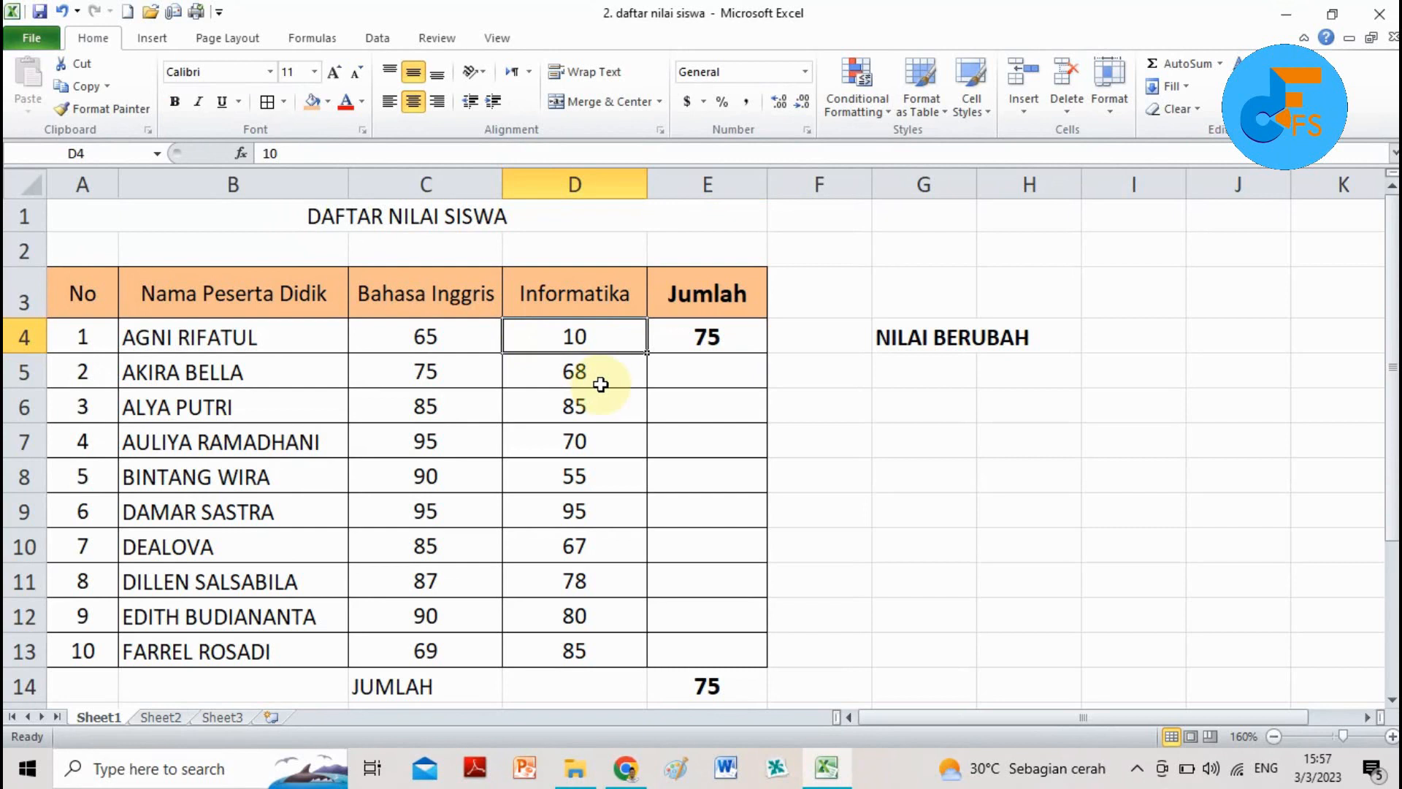
{"action": "left_click", "coordinate": [703, 689]}
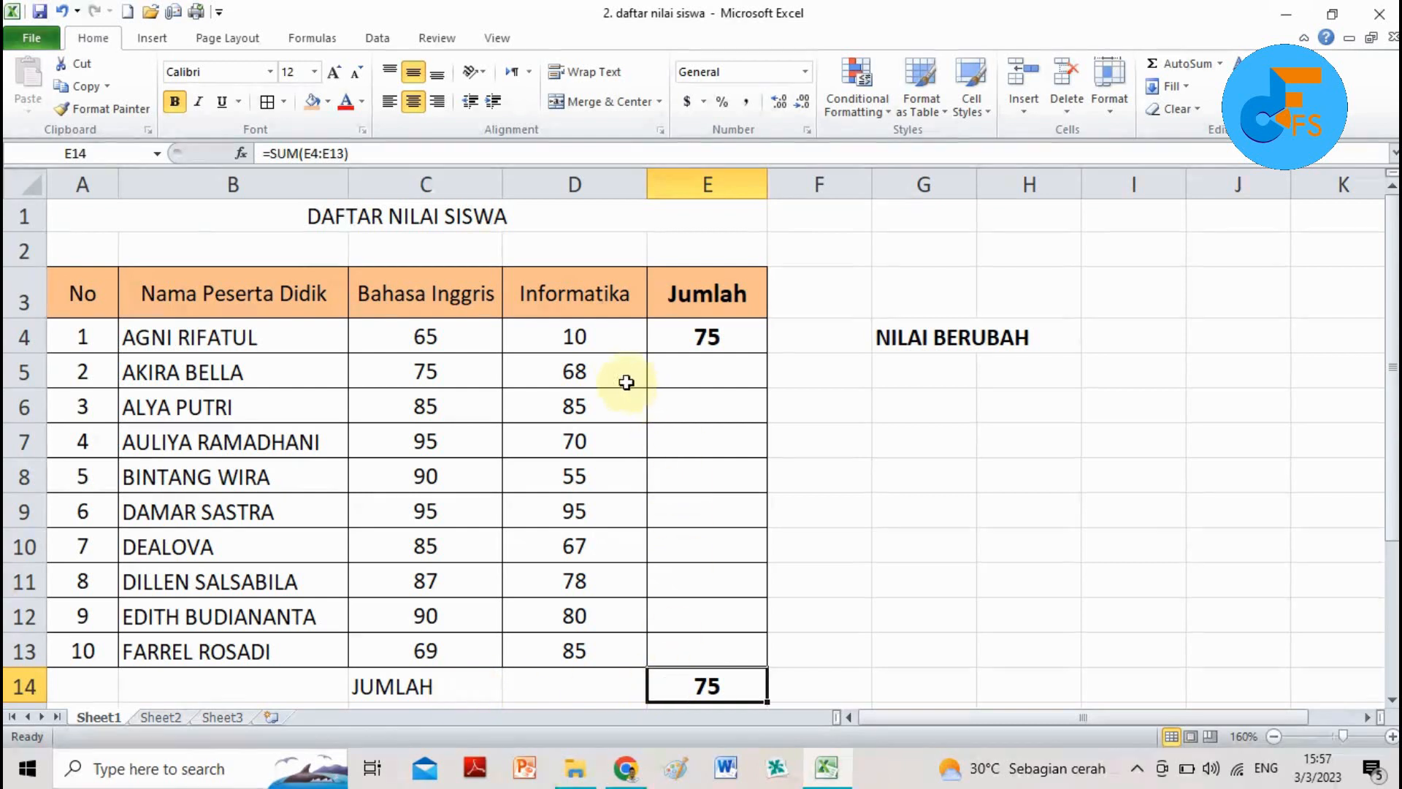
- Fill the Jumlah formula from E4 down through E13
{"action": "left_click", "coordinate": [705, 337]}
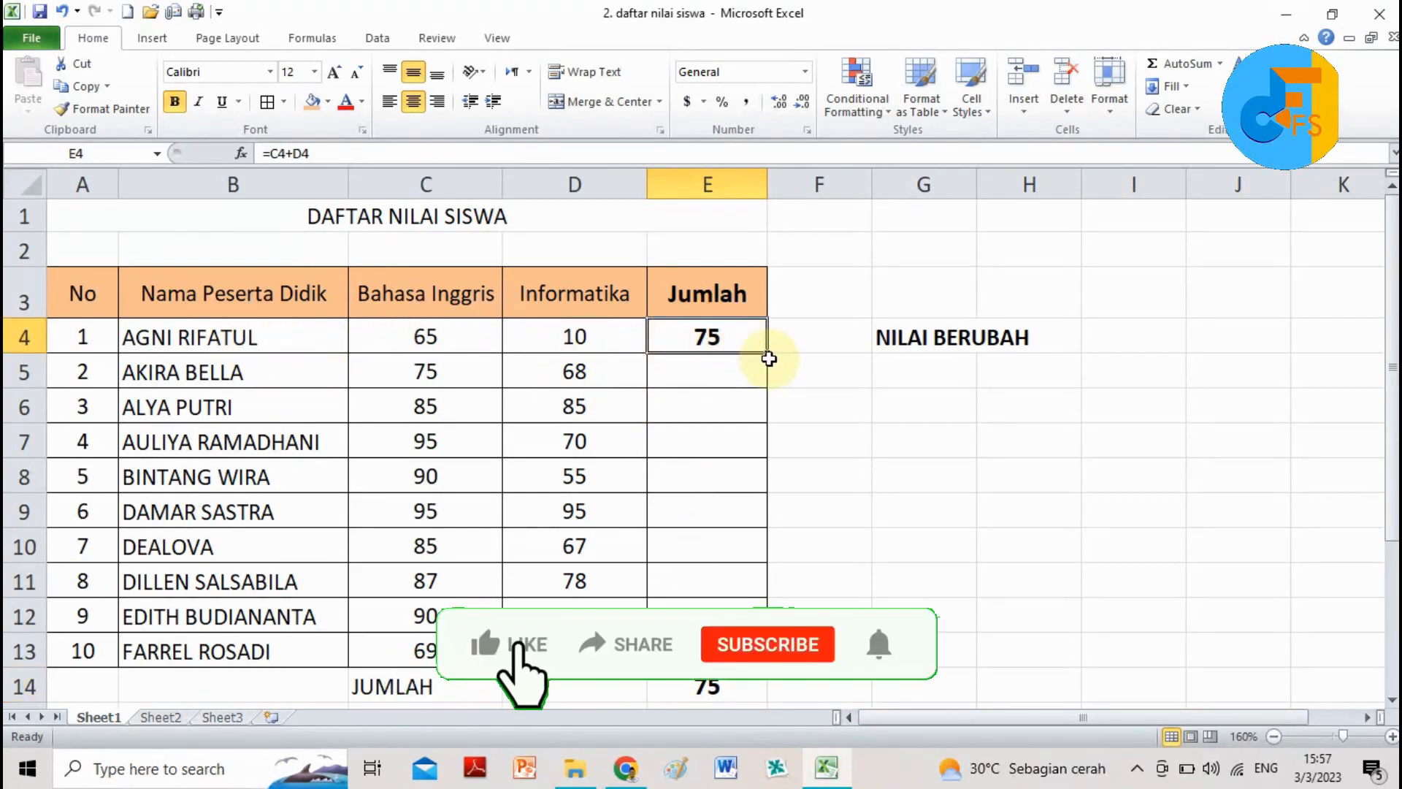
{"action": "left_click_drag", "start_coordinate": [771, 353], "coordinate": [760, 651]}
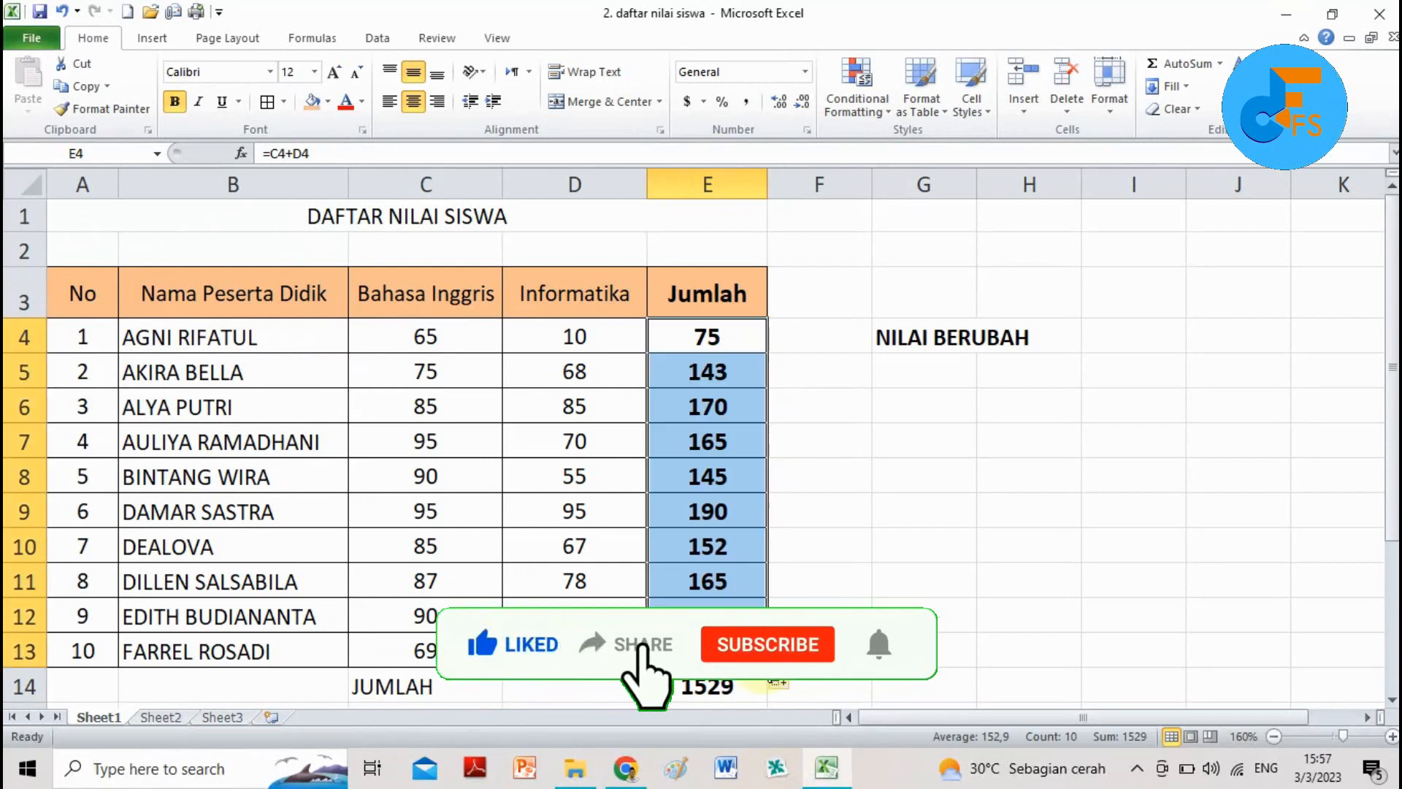
- Examine the copied formula in E5 and compare it with the scores it refers to in C5 and D5
{"action": "left_click", "coordinate": [709, 367]}
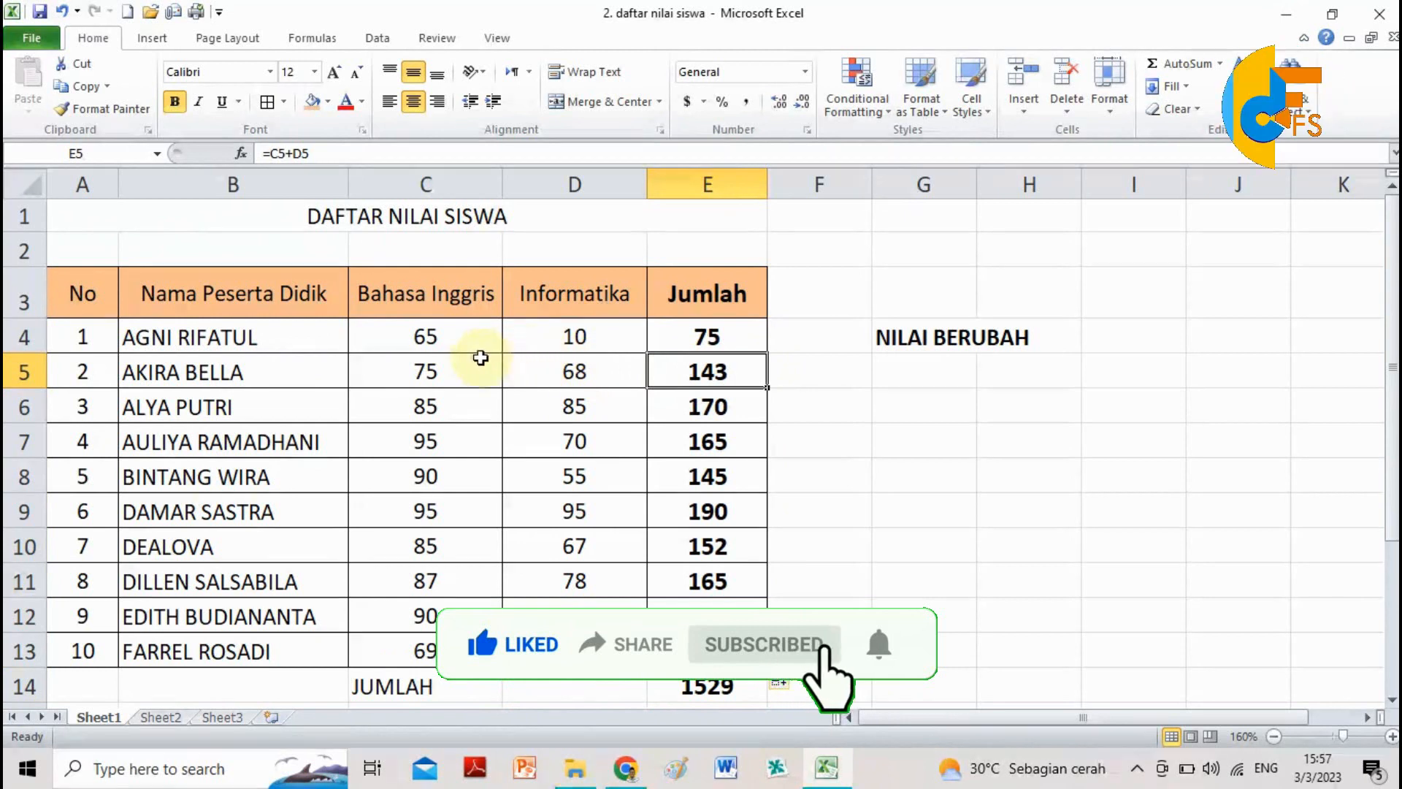
{"action": "left_click", "coordinate": [588, 372]}
{"action": "left_click", "coordinate": [730, 378]}
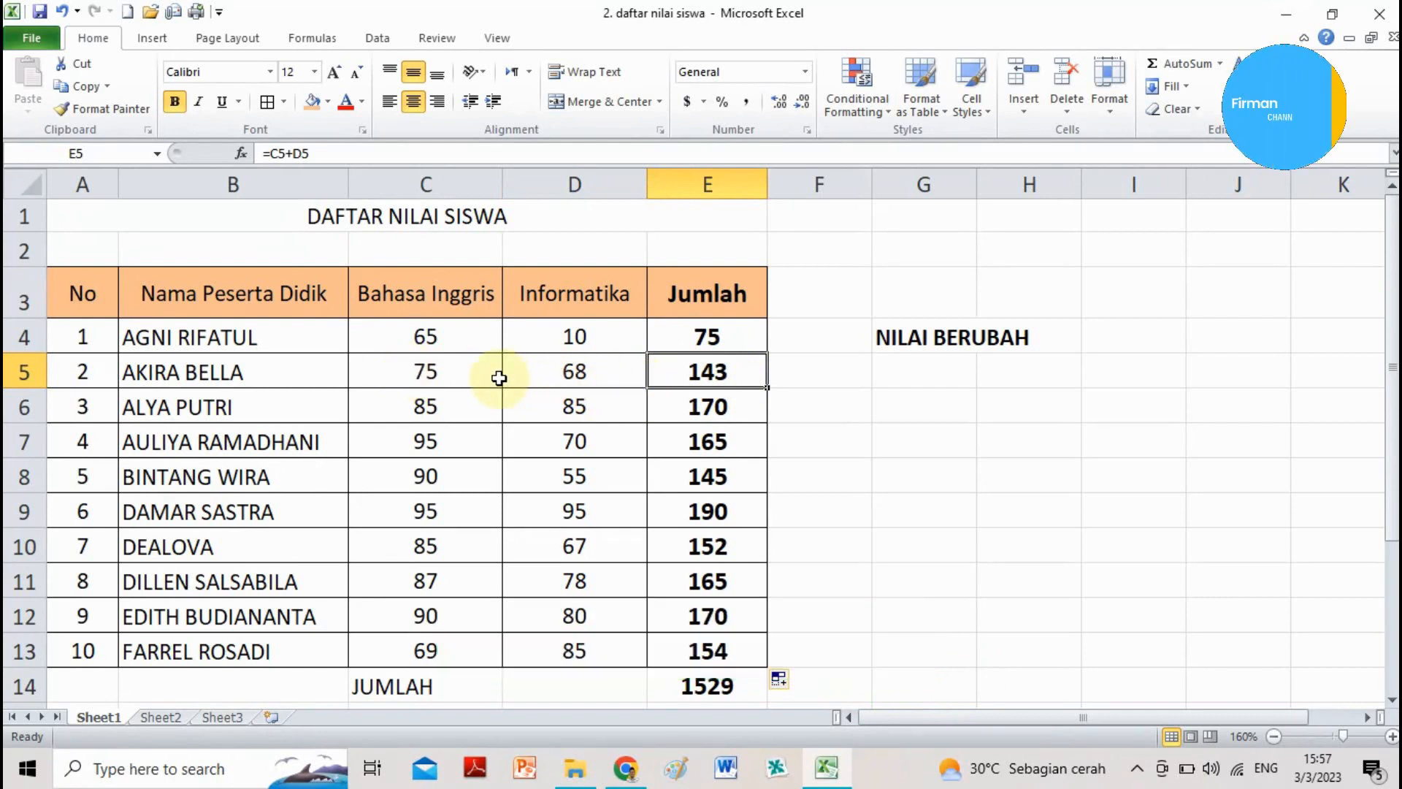
{"action": "left_click", "coordinate": [471, 371]}
{"action": "left_click", "coordinate": [571, 369]}
{"action": "left_click", "coordinate": [707, 372]}
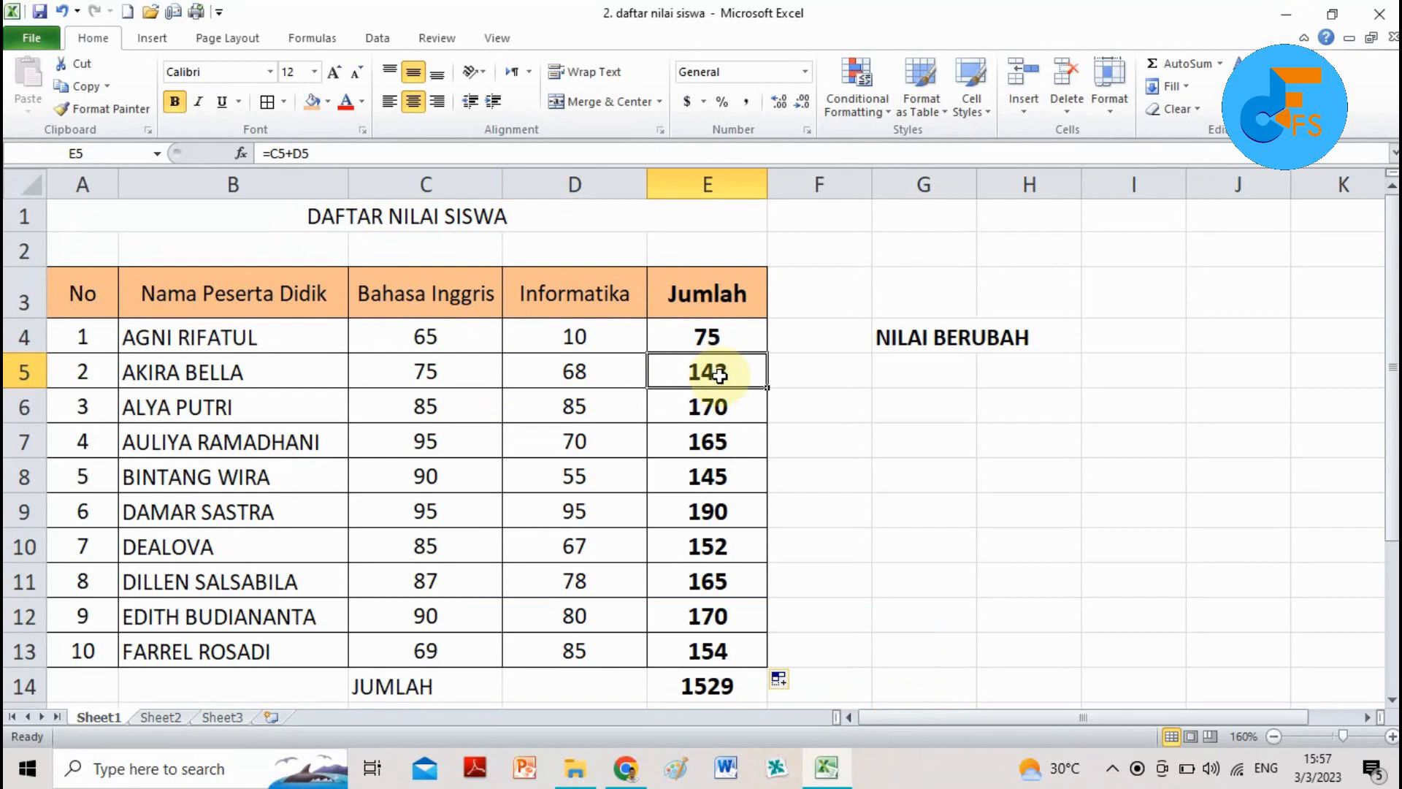
{"action": "left_click", "coordinate": [573, 369]}
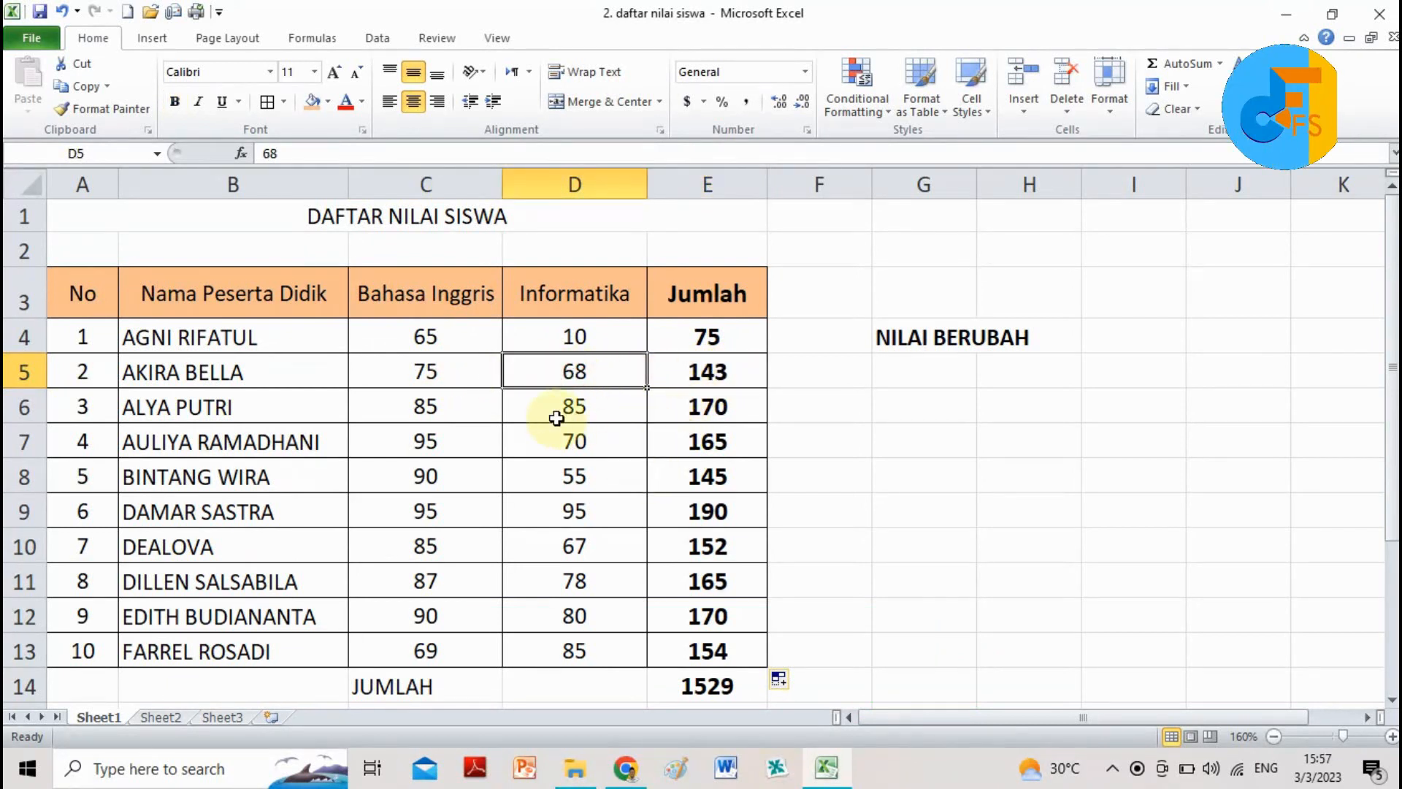
- Set the second student's Informatika score in D5 to 10 and check the formulas in E5 and the overall JUMLAH in E14
{"action": "type", "text": "10"}
{"action": "key", "text": "Return"}
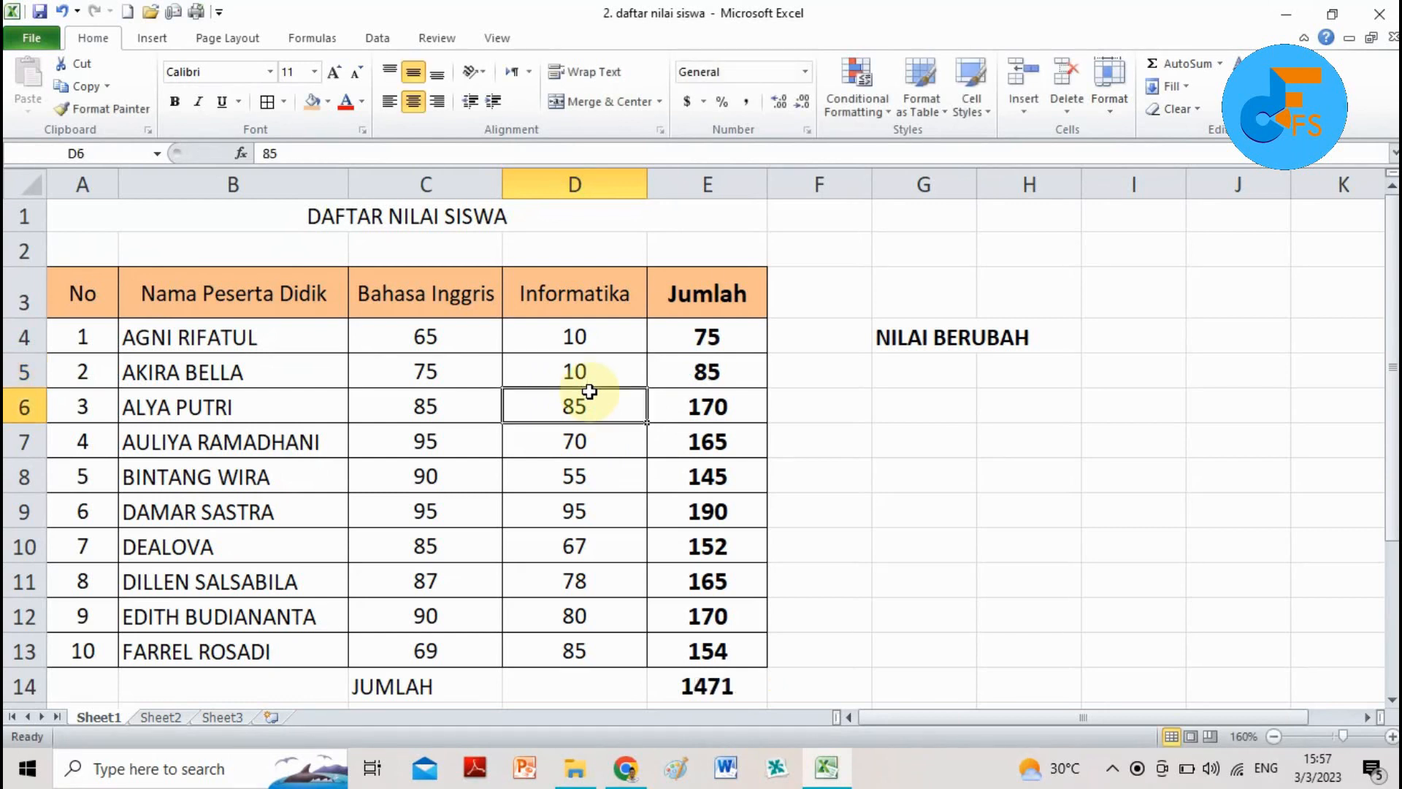
{"action": "left_click", "coordinate": [734, 373]}
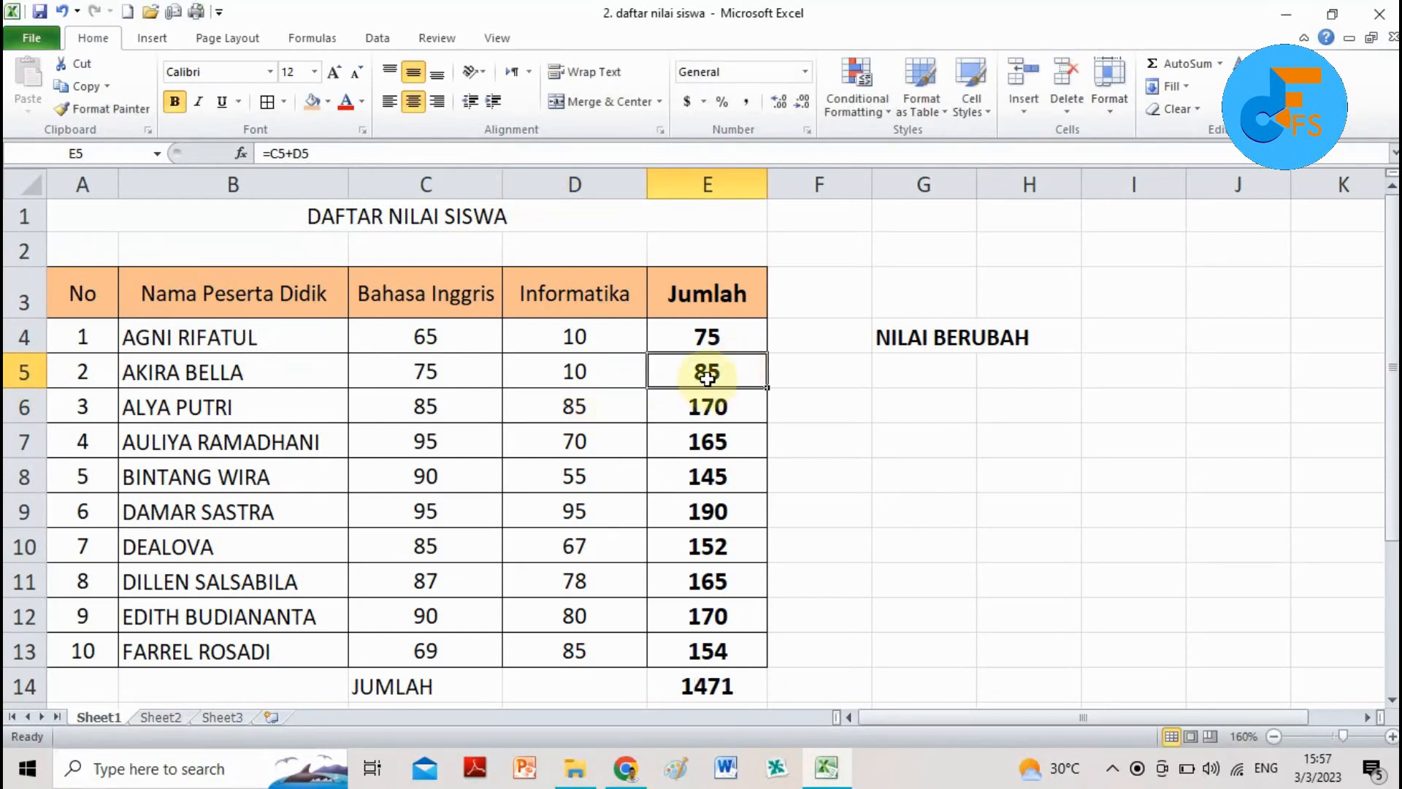
{"action": "left_click", "coordinate": [714, 687]}
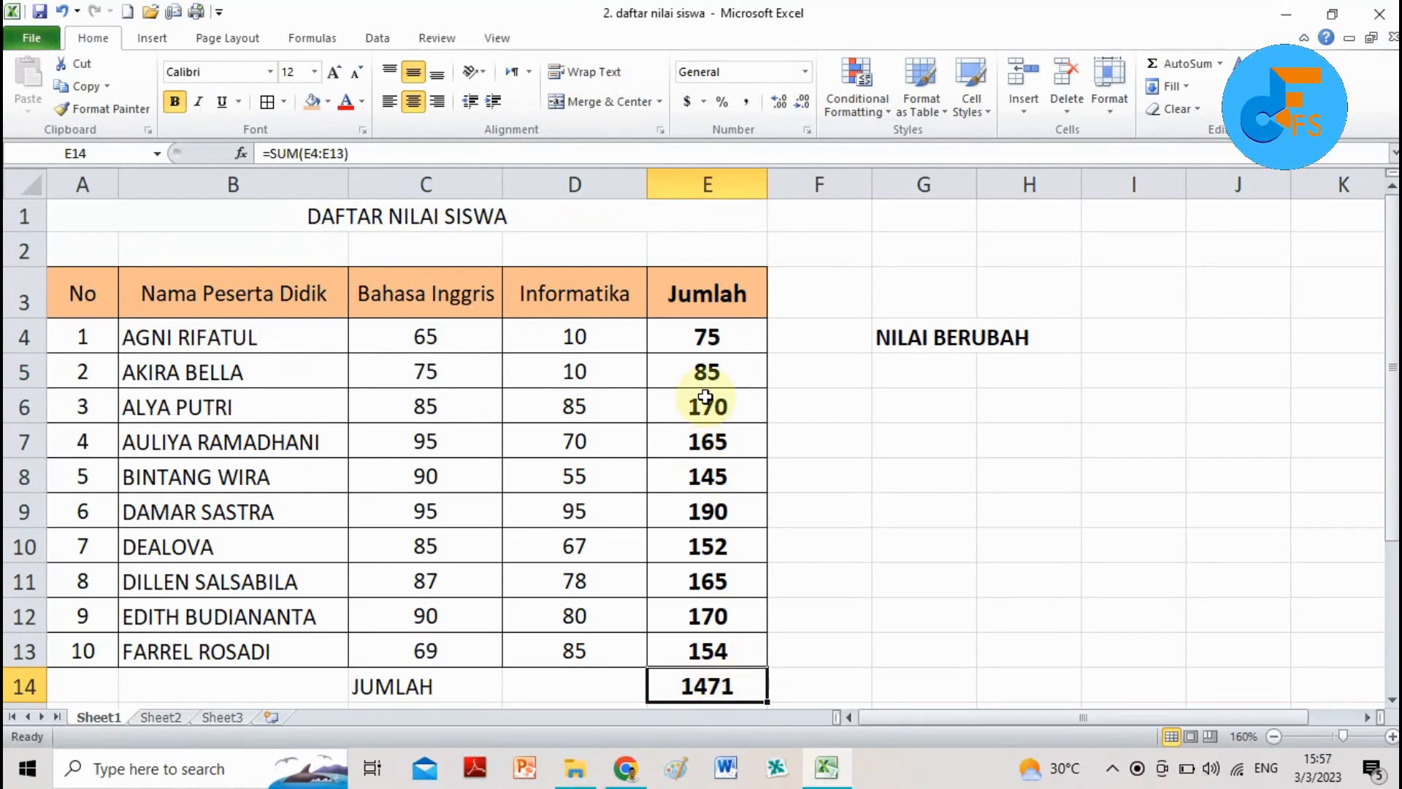
{"action": "left_click", "coordinate": [659, 371]}
{"action": "left_click", "coordinate": [617, 369]}
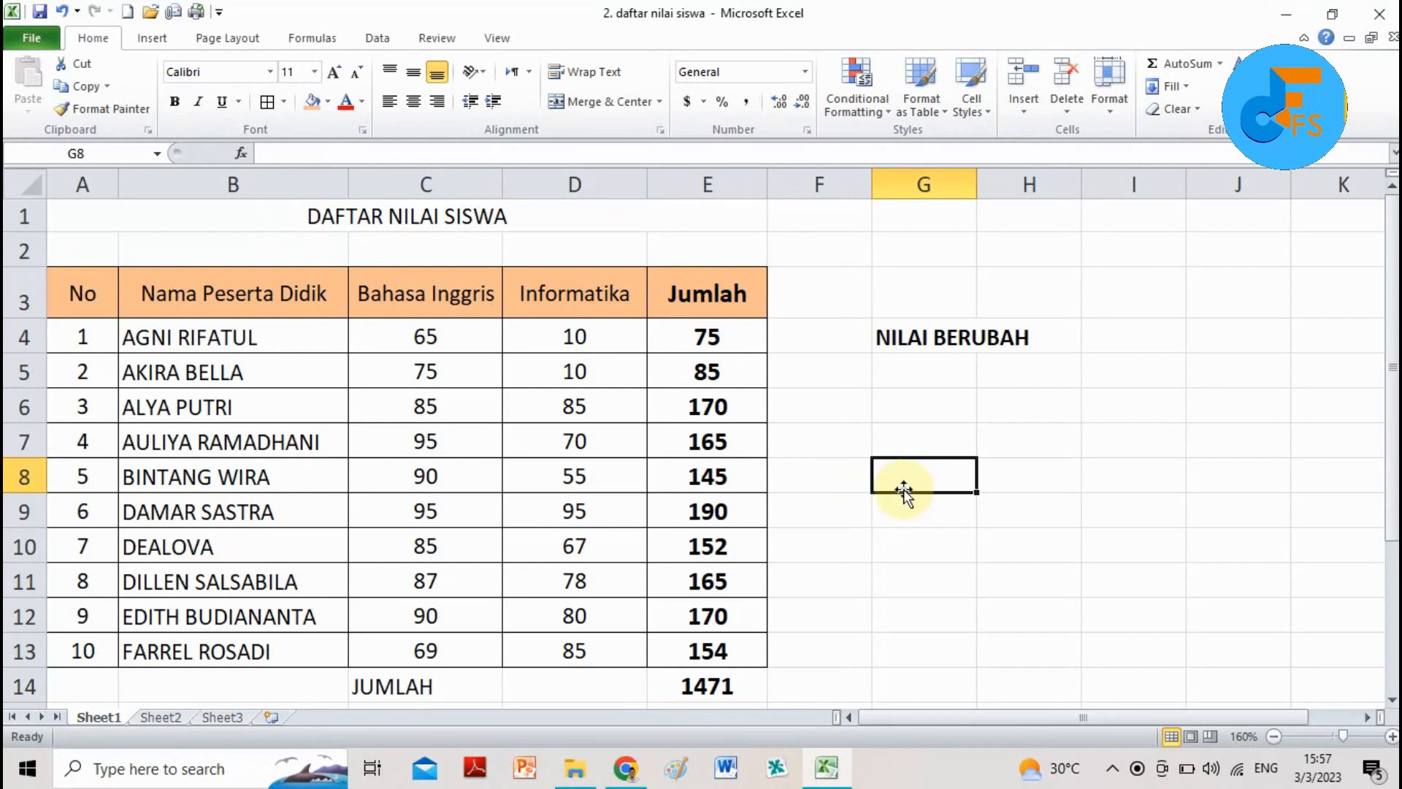
{"action": "left_click", "coordinate": [931, 516]}
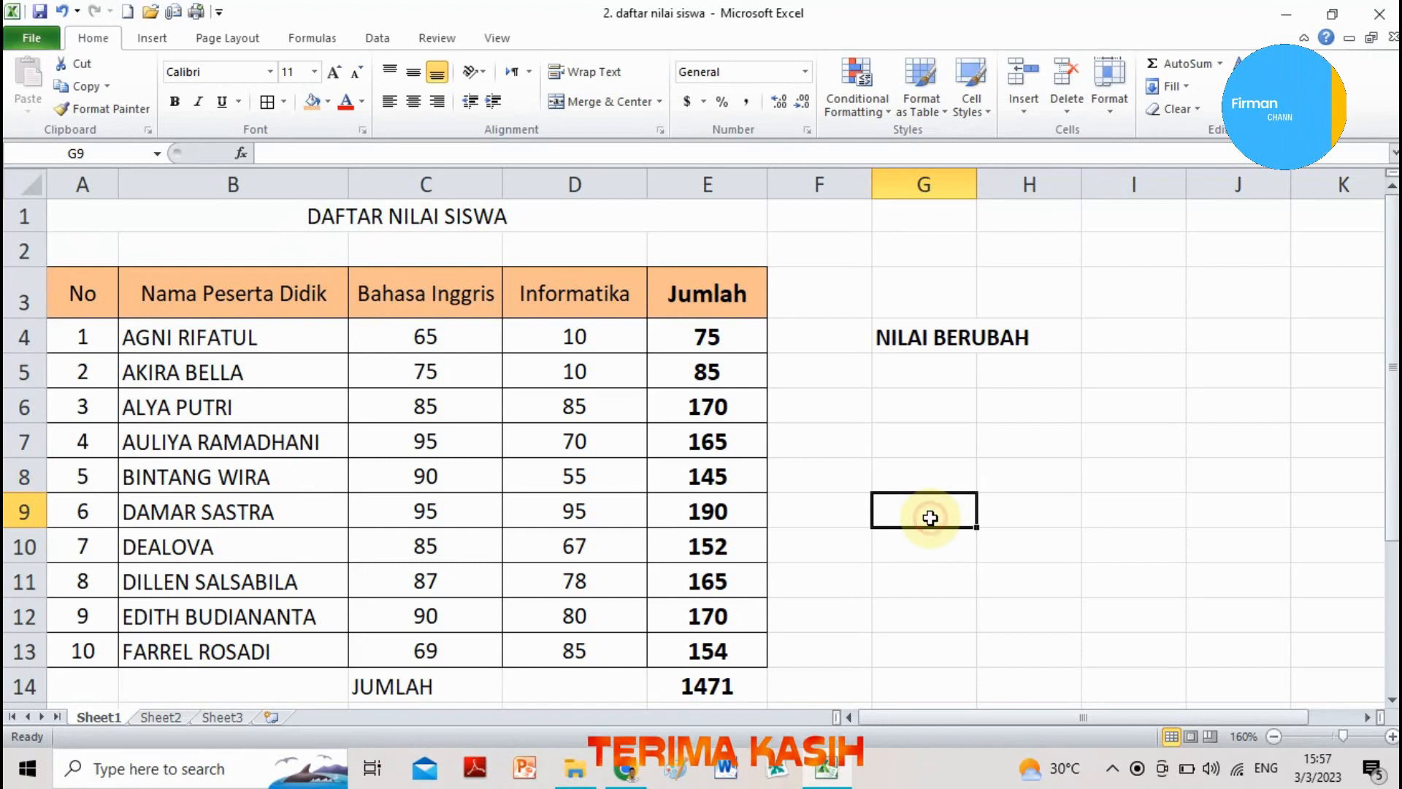
{"action": "left_click", "coordinate": [938, 400]}
{"action": "left_click", "coordinate": [933, 340]}
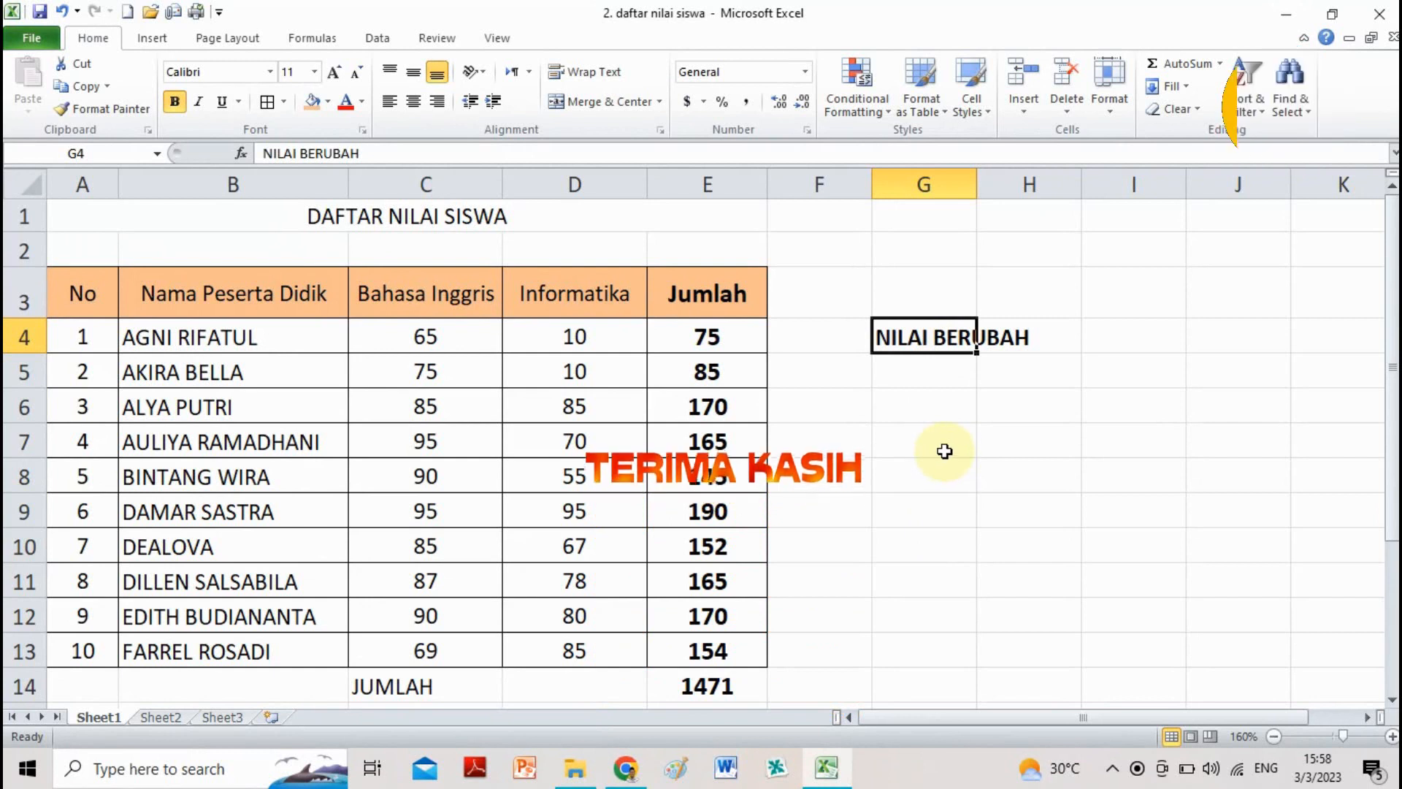
{"action": "left_click", "coordinate": [919, 482]}
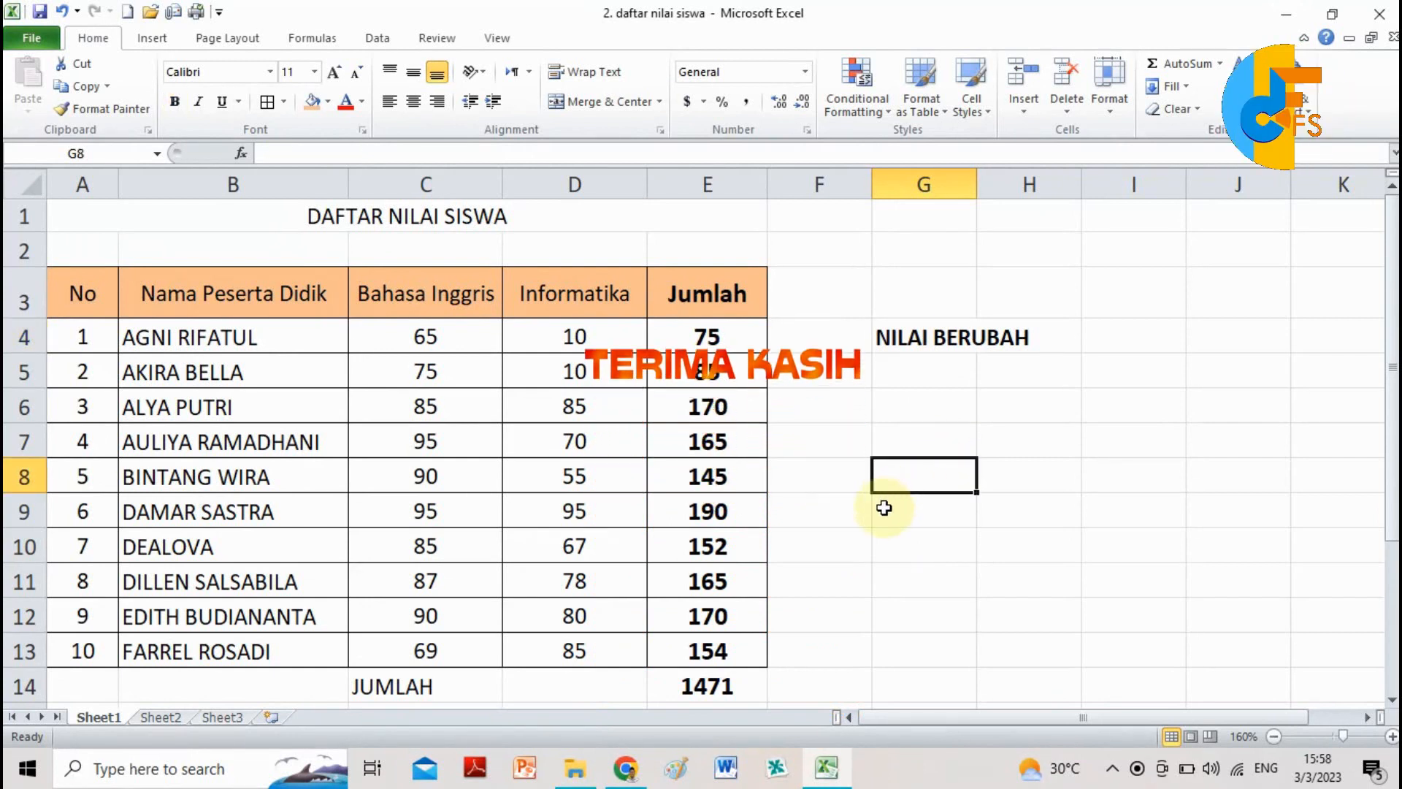
{"action": "left_click", "coordinate": [949, 551]}
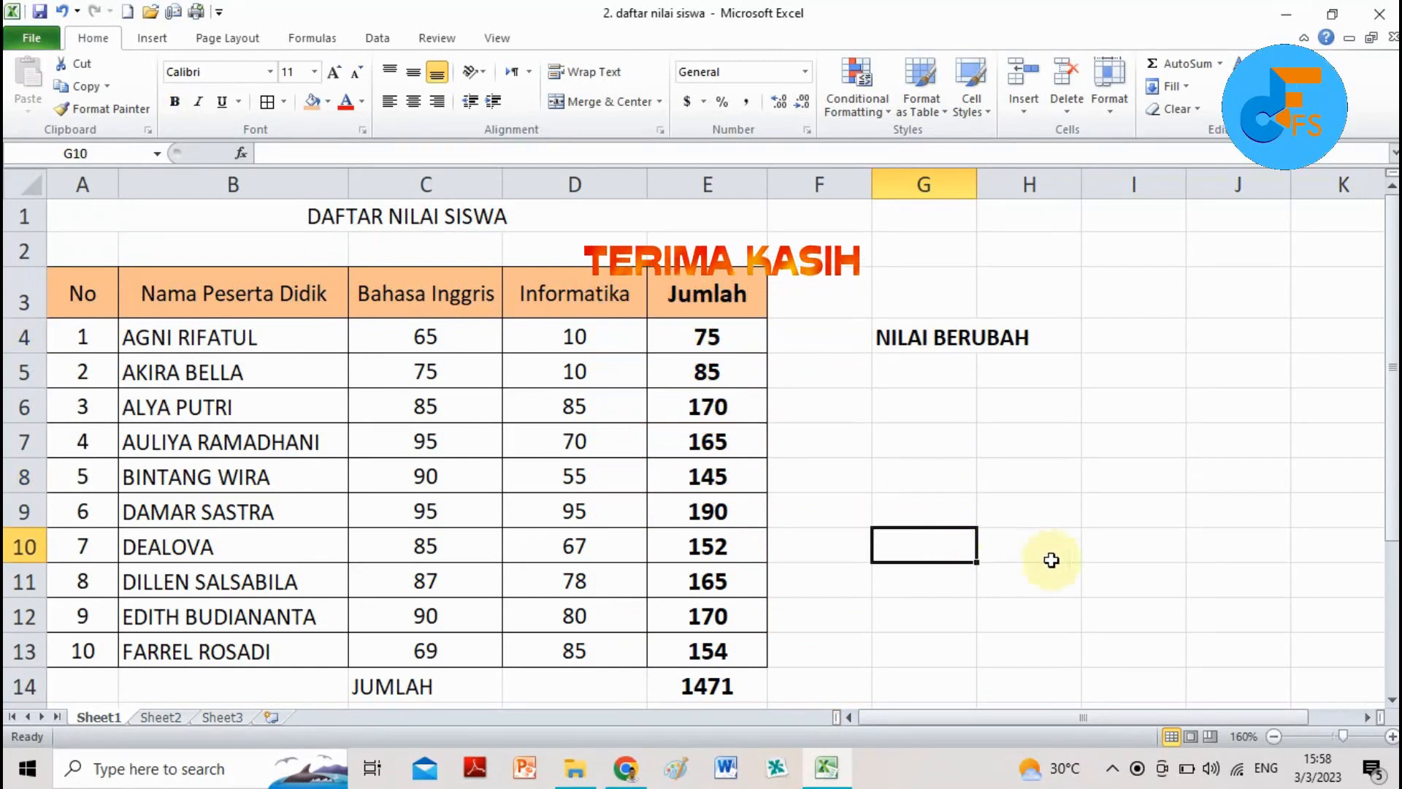
{"action": "left_click", "coordinate": [835, 450]}
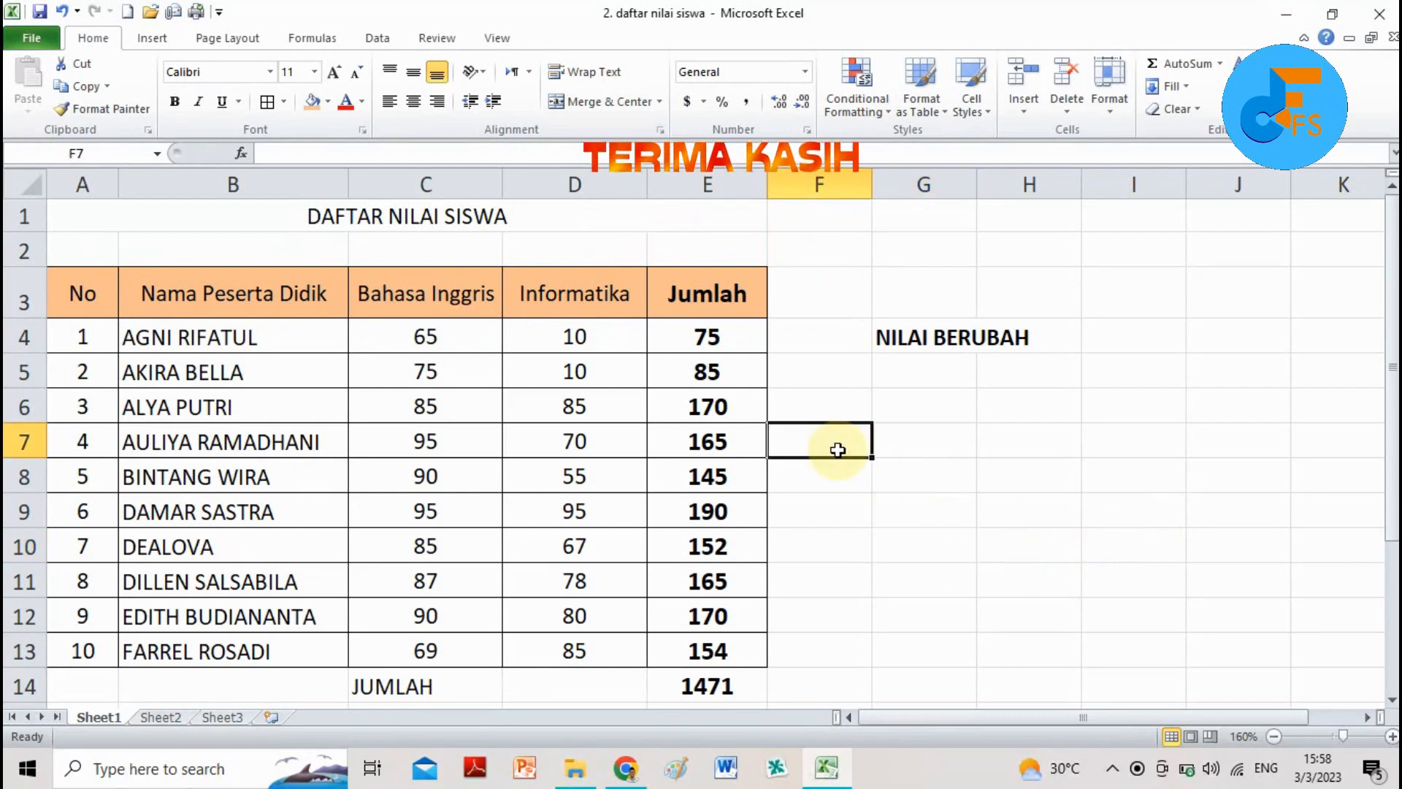
{"action": "key", "text": "Down"}
{"action": "key", "text": "Down"}
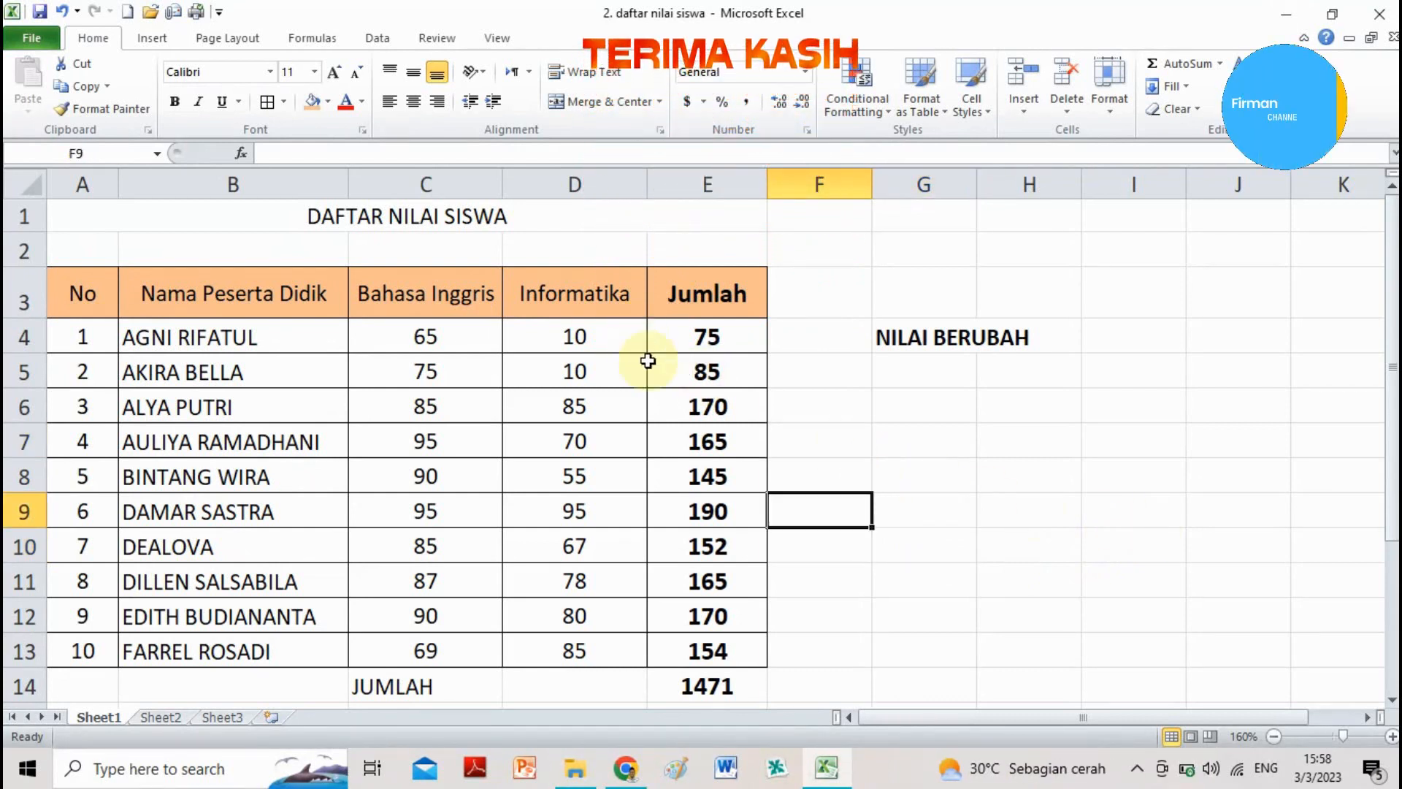